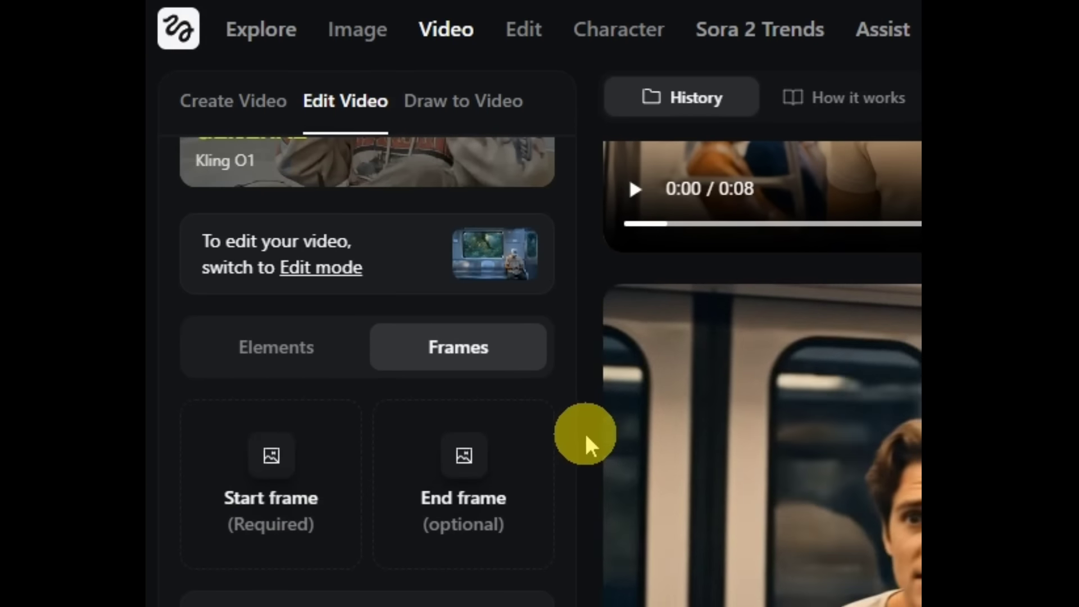
- Upload ref-img-product as the start frame and paste the prompt for a cinematic rotating product shot with soft studio lighting and smooth turntable motion
left_click(513, 414)
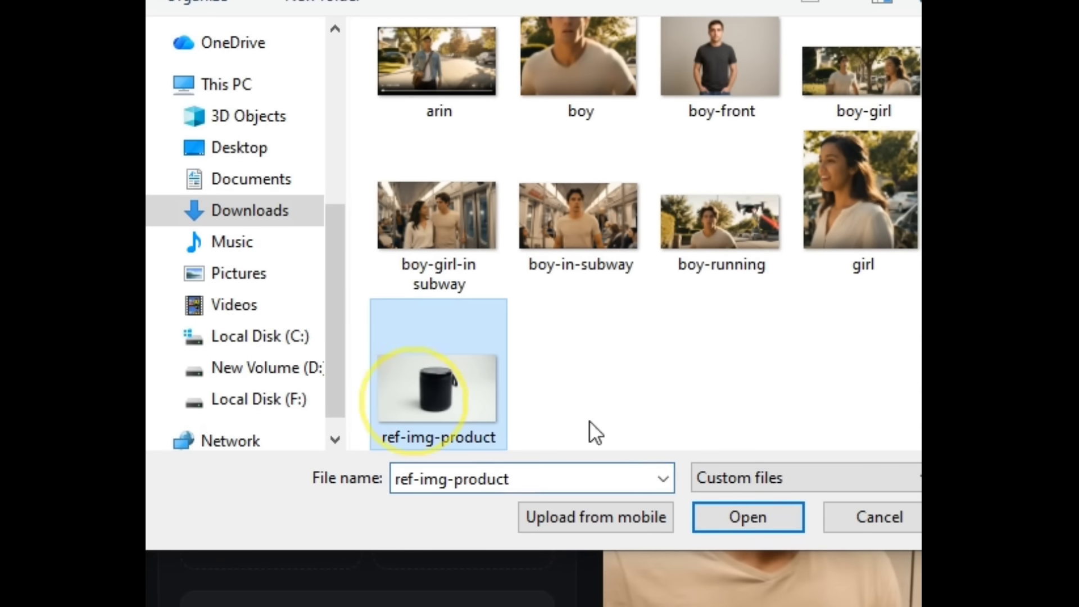
left_click(732, 517)
left_click(121, 249)
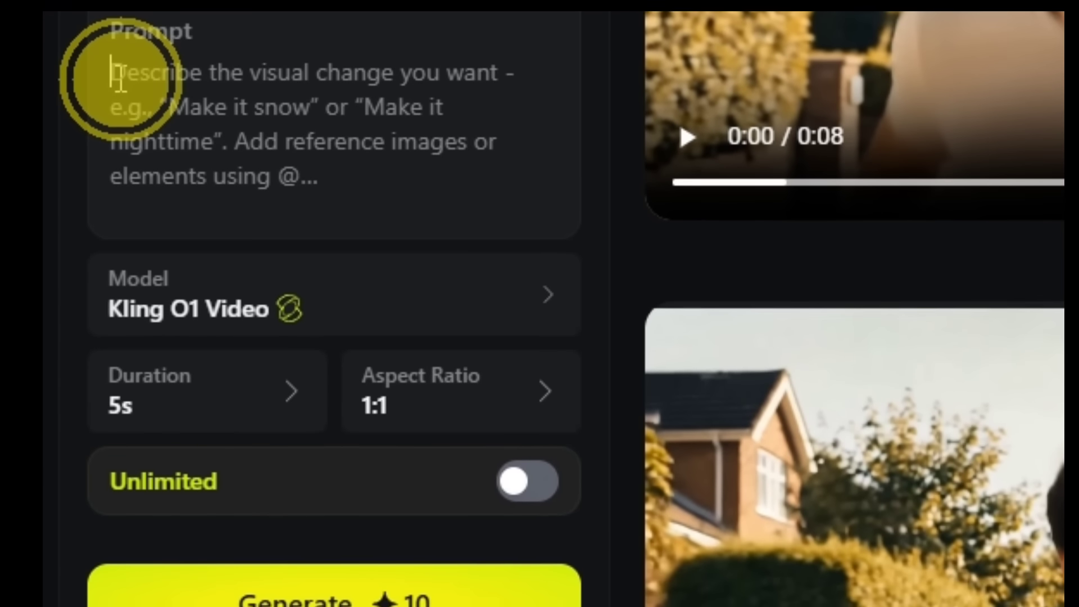
right_click(119, 249)
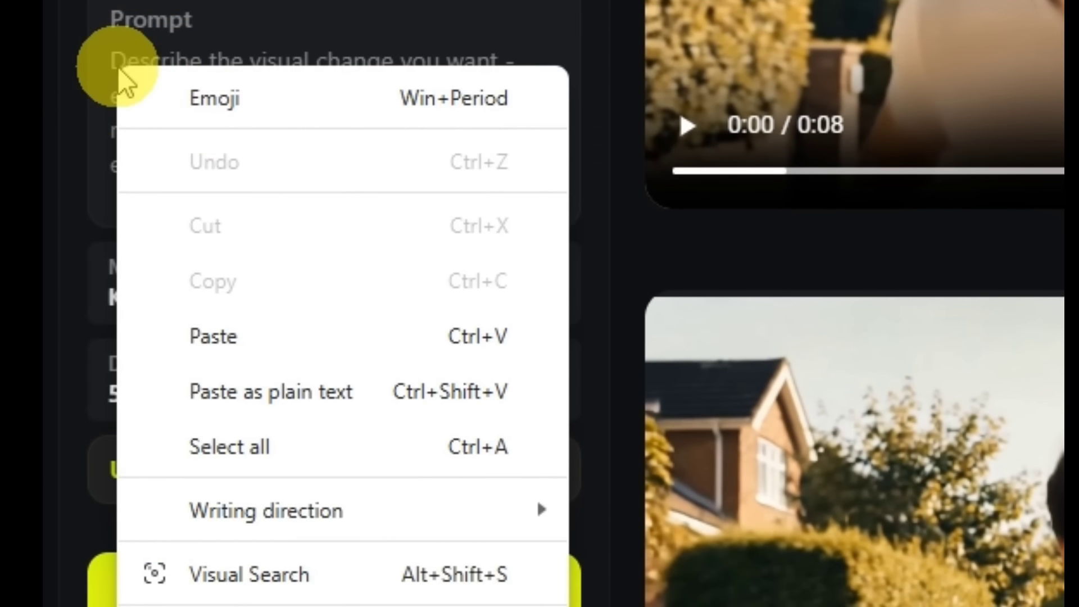
left_click(267, 345)
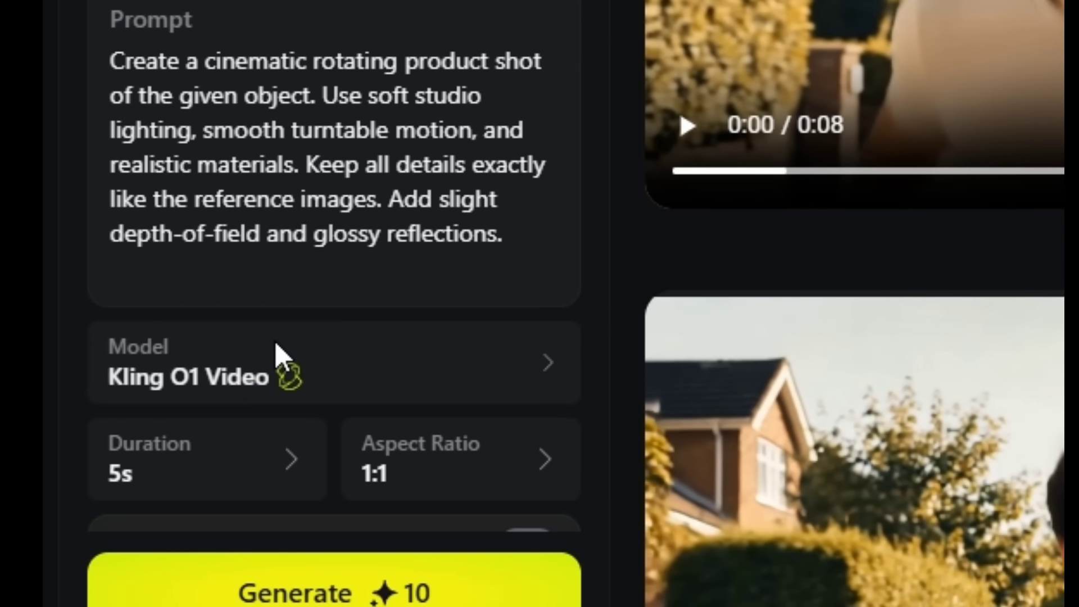
left_click(208, 101)
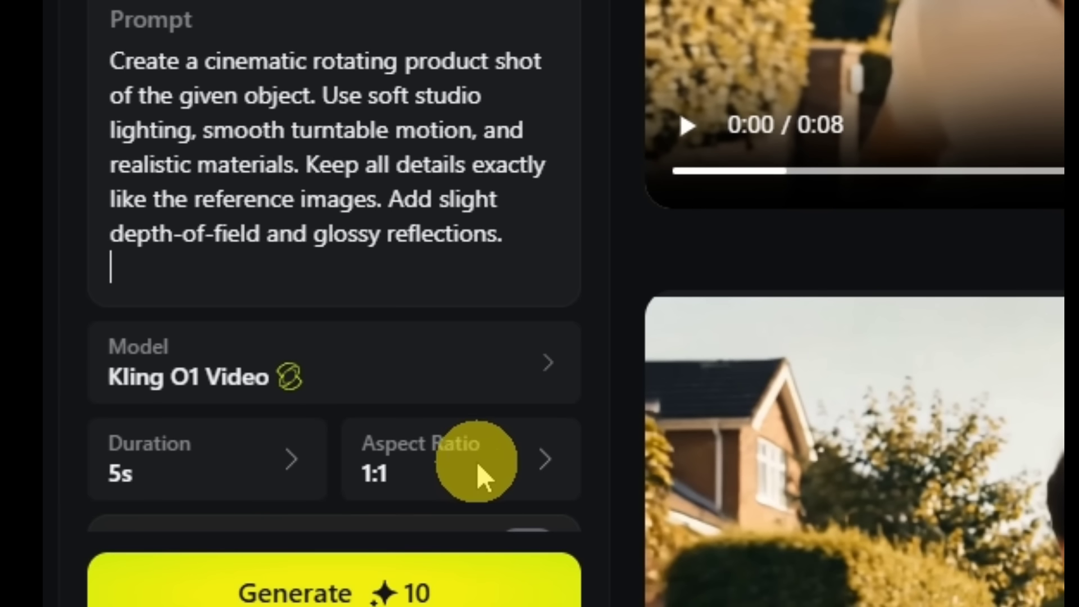
- Set the aspect ratio to 16:9 and generate the 5-second product video with Kling O1 Video
left_click(539, 463)
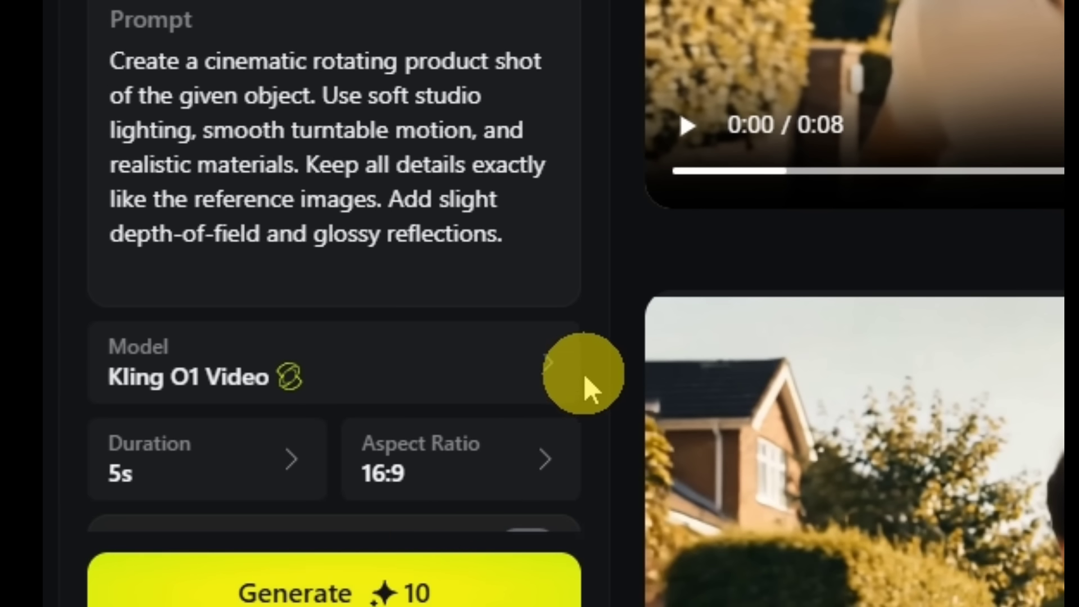
scroll(585, 377, "down", 2)
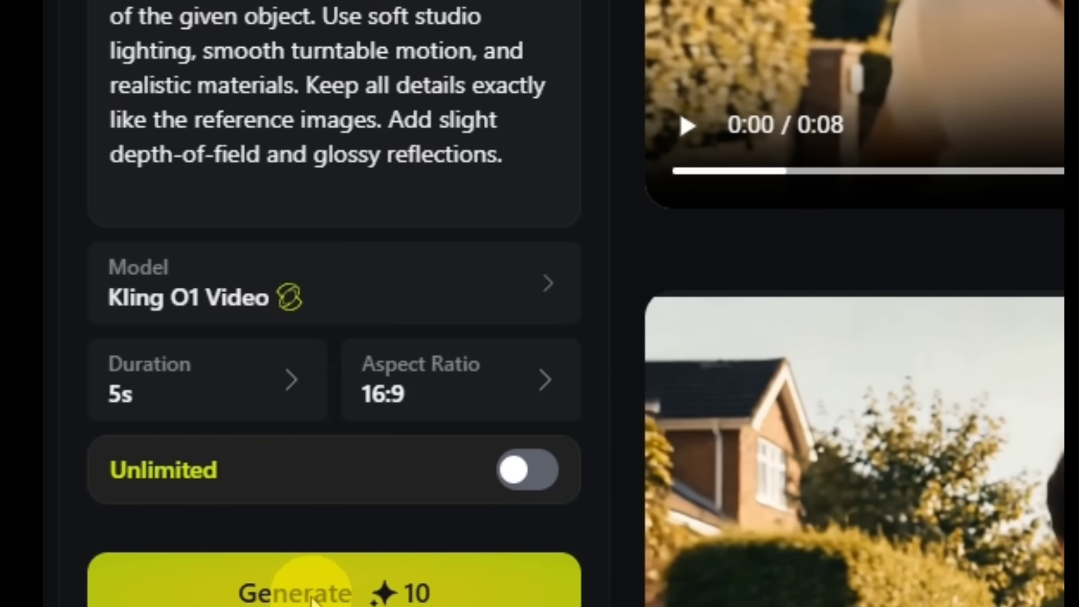
left_click(313, 597)
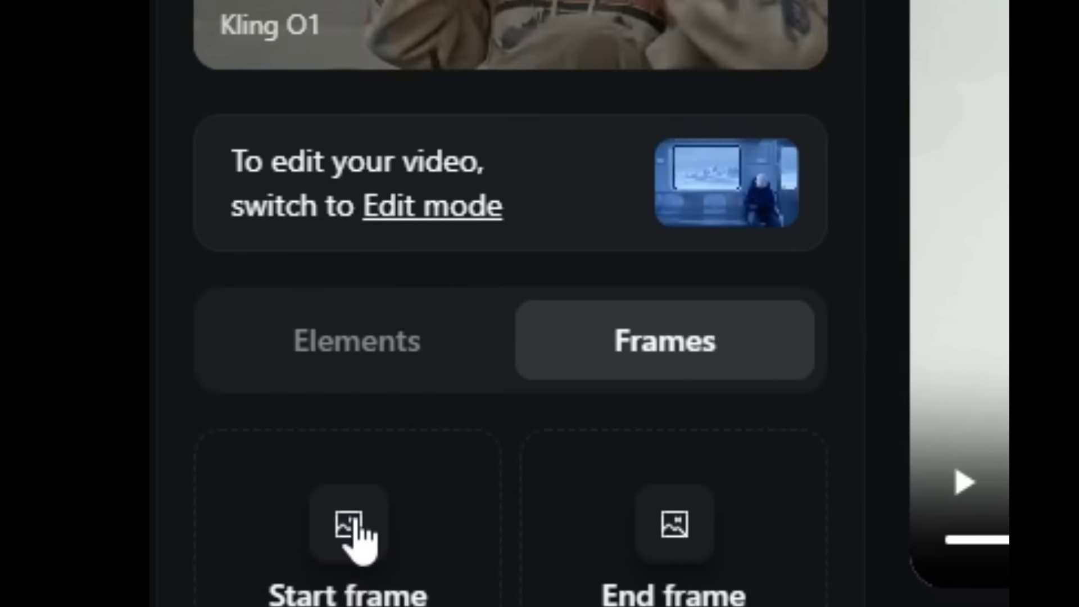
- Upload the ref-character image as the start frame of a new video
left_click(354, 524)
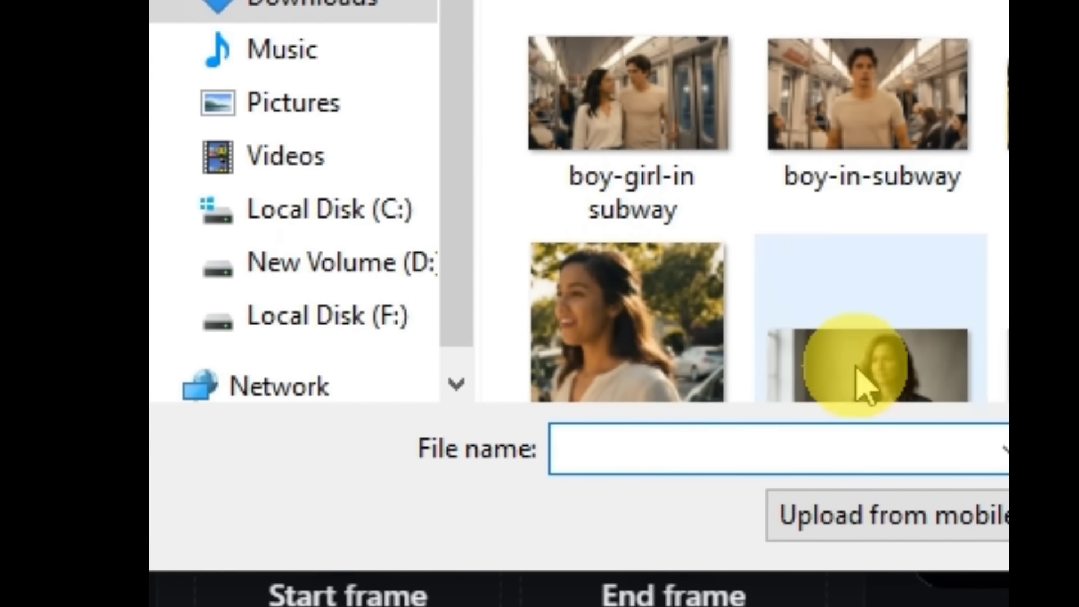
left_click(672, 382)
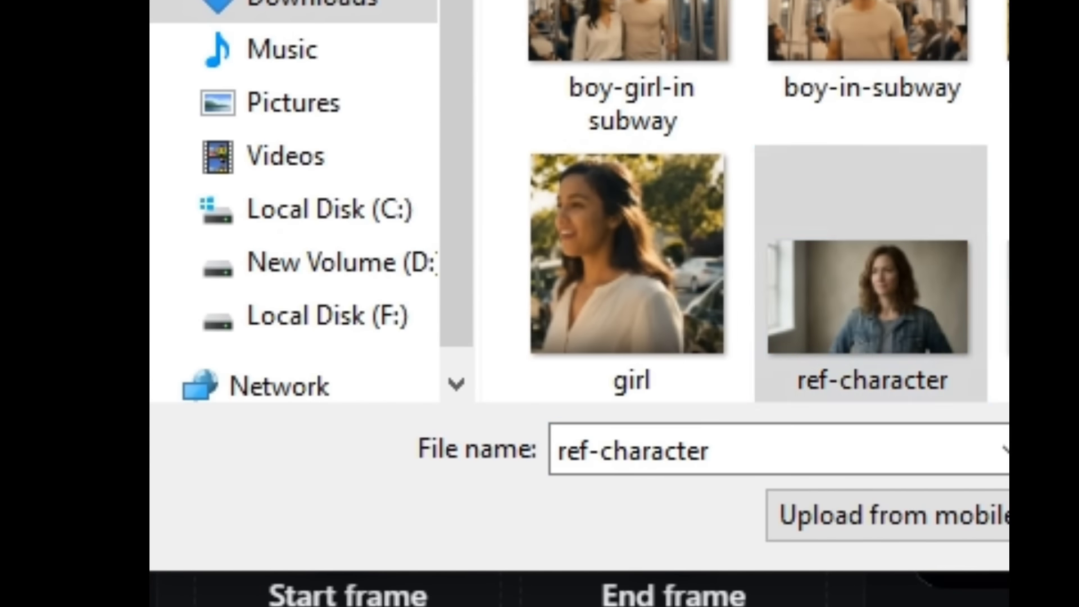
double_click(874, 354)
left_click(939, 297)
- Paste the prepared prompt for the character shot and generate the 5-second 16:9 video with Kling O1 Video
scroll(735, 527, "down", 1)
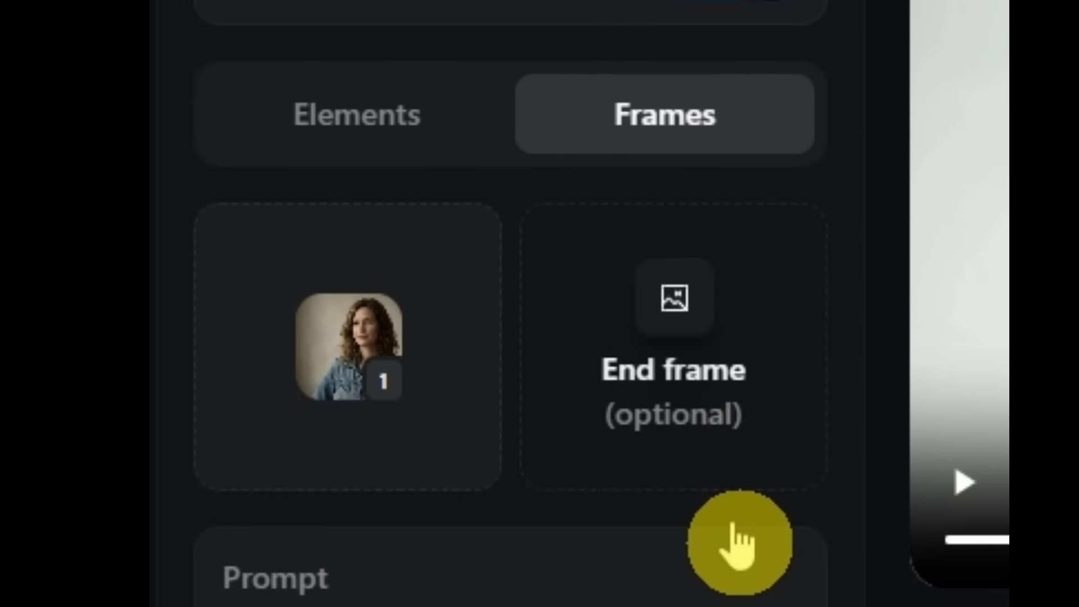
right_click(276, 455)
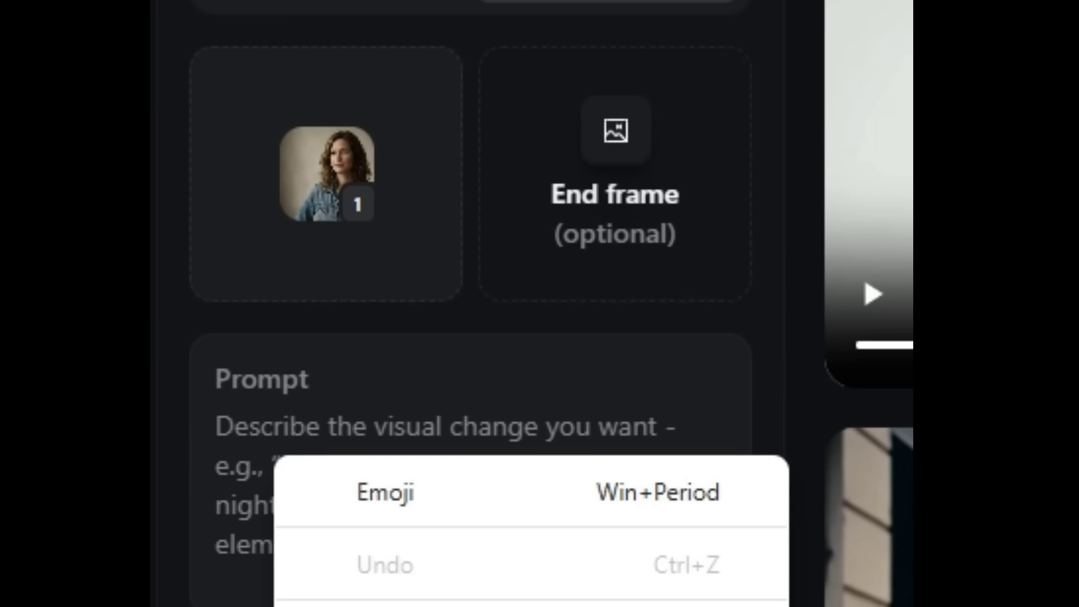
left_click(652, 597)
scroll(641, 473, "down", 1)
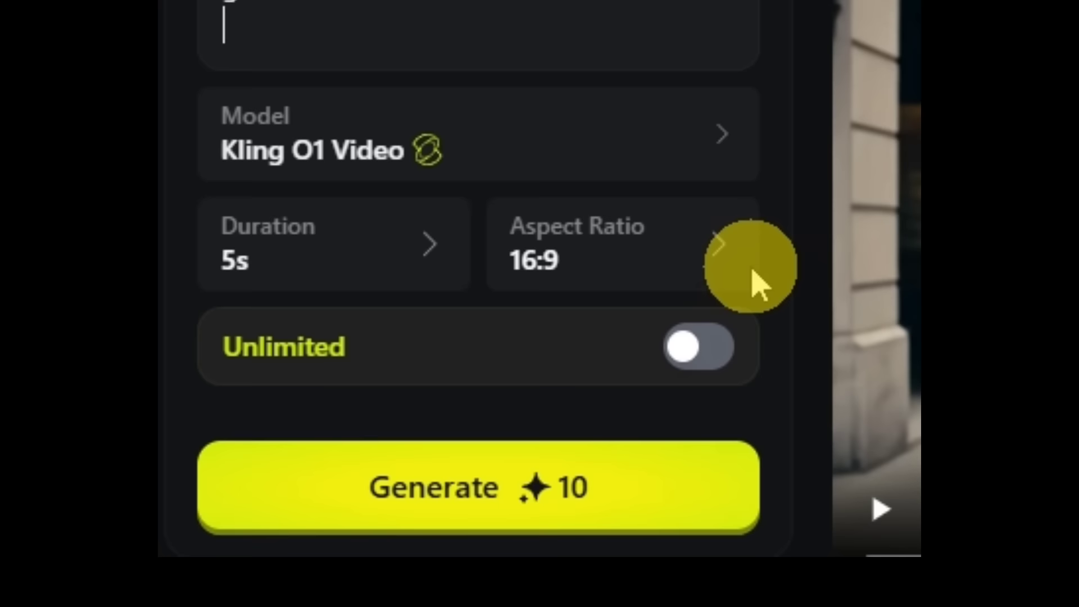
left_click(475, 498)
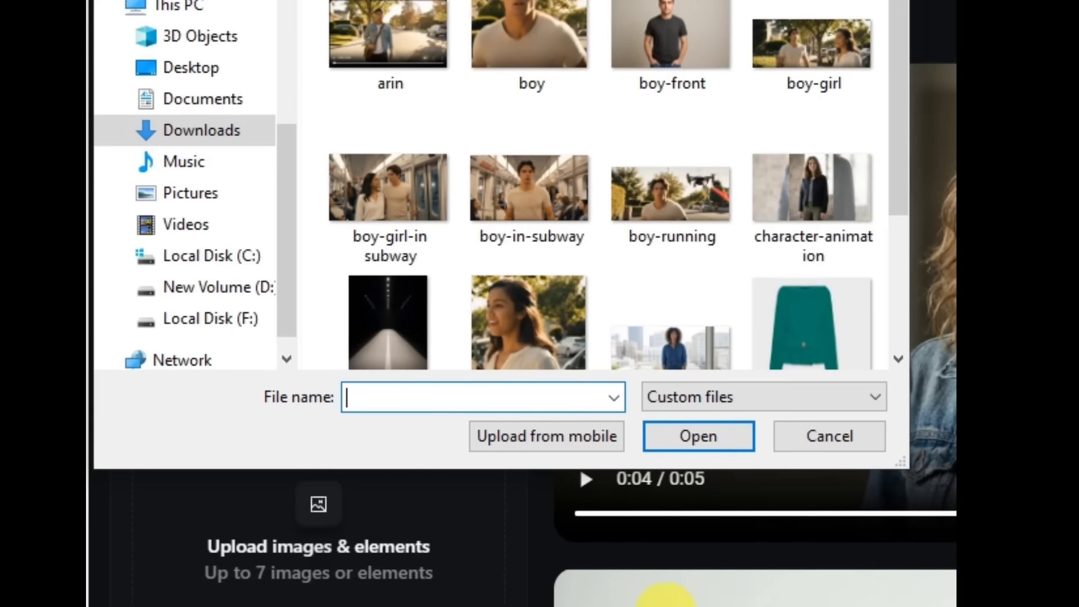
- Add the outfit and model images as the first two reference elements
scroll(807, 291, "down", 1)
left_click(807, 291)
left_click(703, 437)
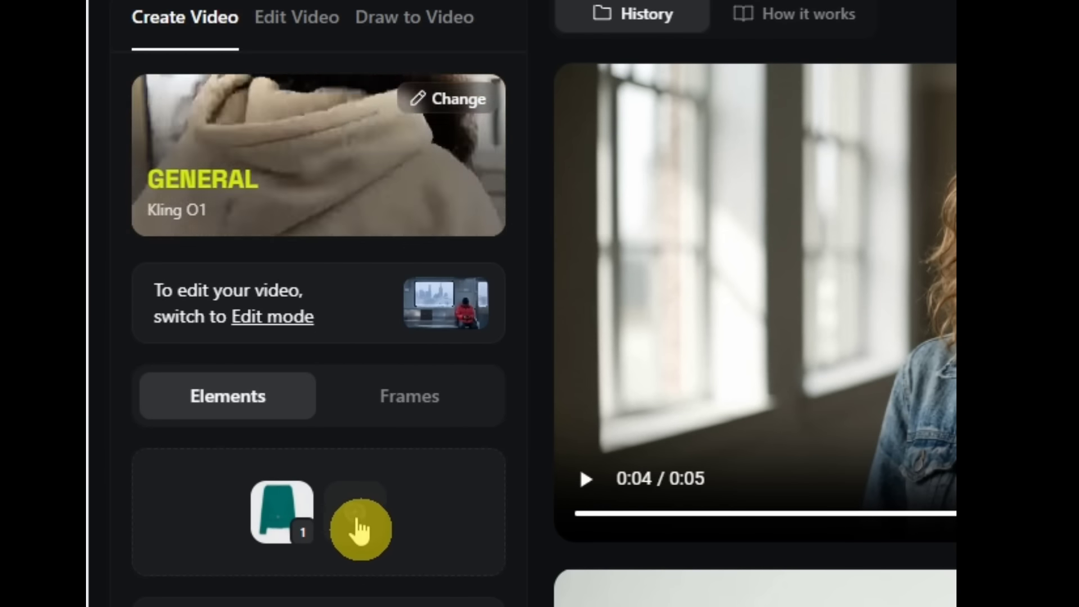
left_click(432, 602)
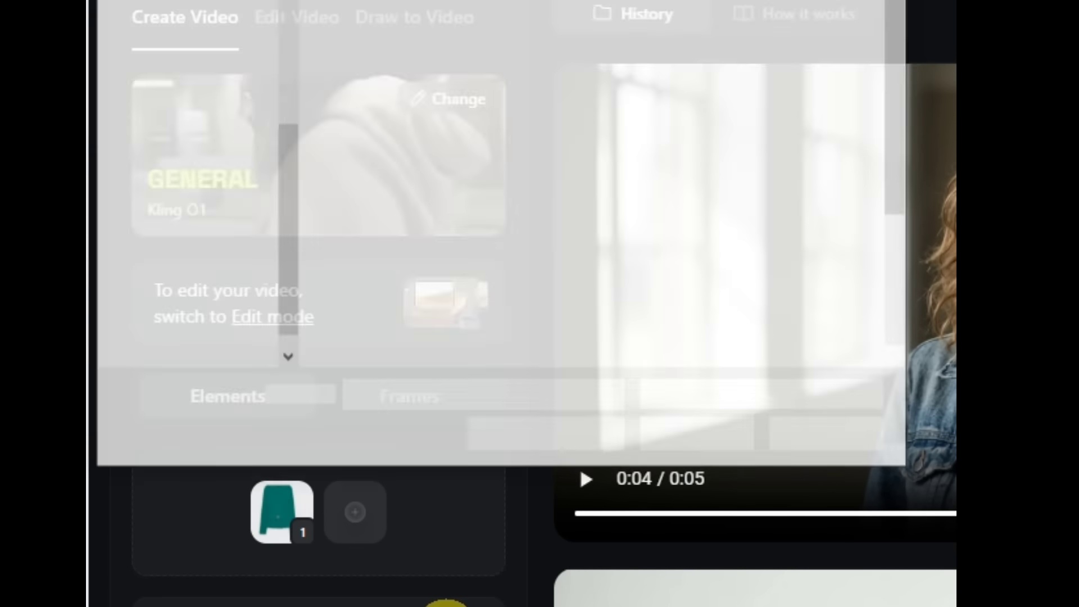
left_click_drag(904, 212, 903, 294)
left_click(666, 208)
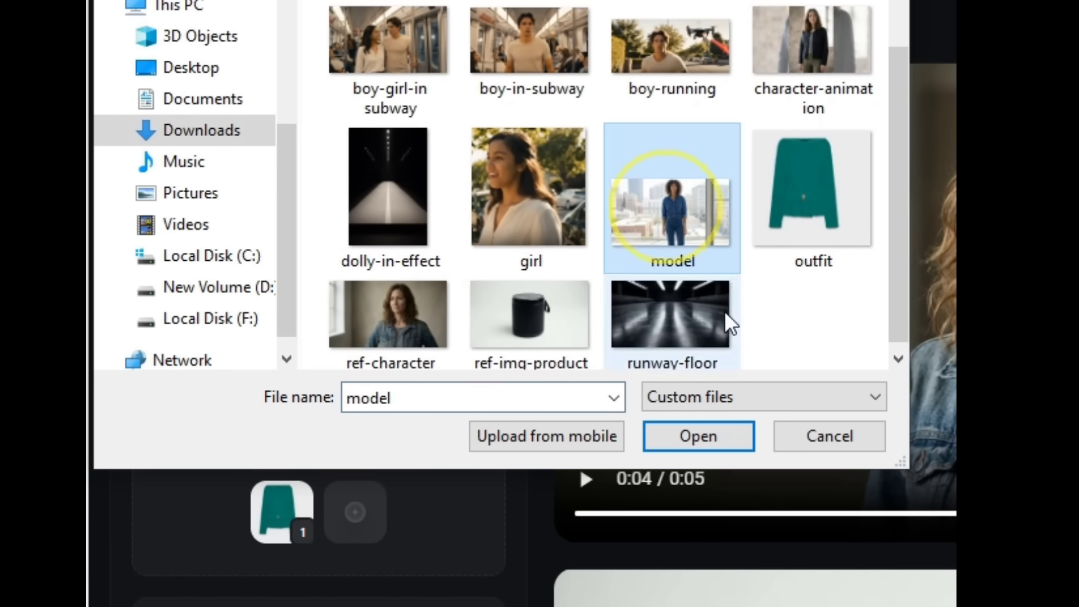
left_click(700, 438)
- Add the runway-floor and dolly-in-effect images as further reference elements
mouse_move(405, 525)
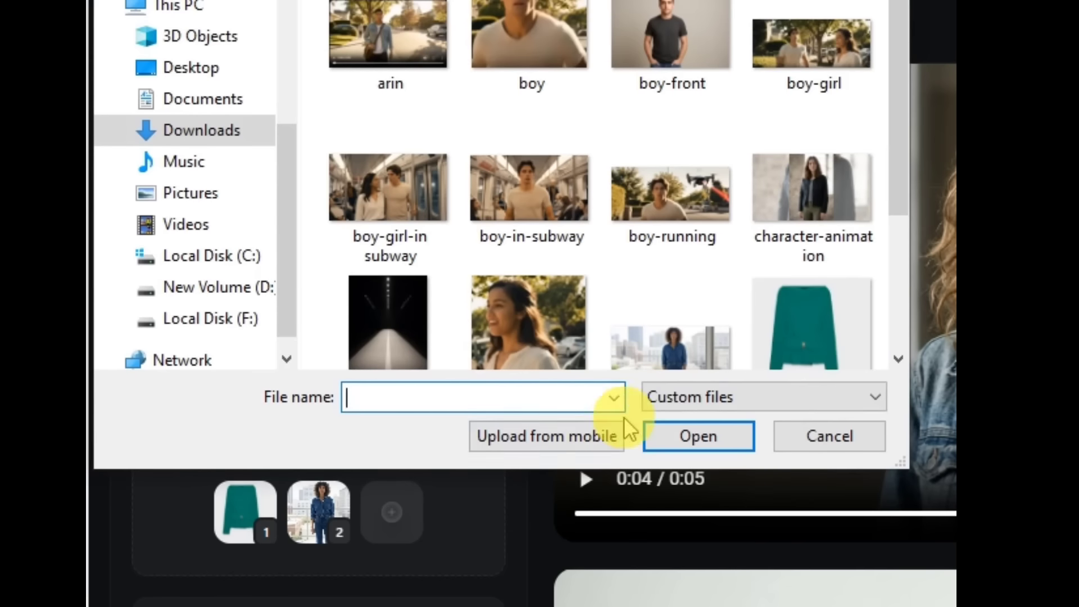
left_click_drag(895, 208, 896, 264)
left_click(674, 302)
left_click(699, 436)
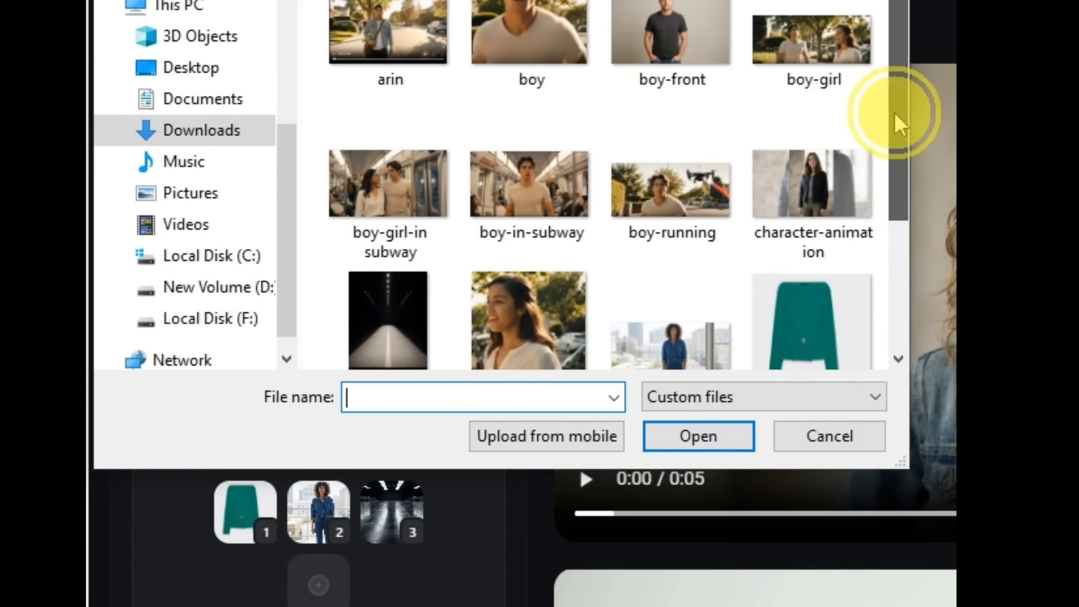
left_click_drag(896, 120, 868, 265)
left_click(389, 163)
left_click(697, 441)
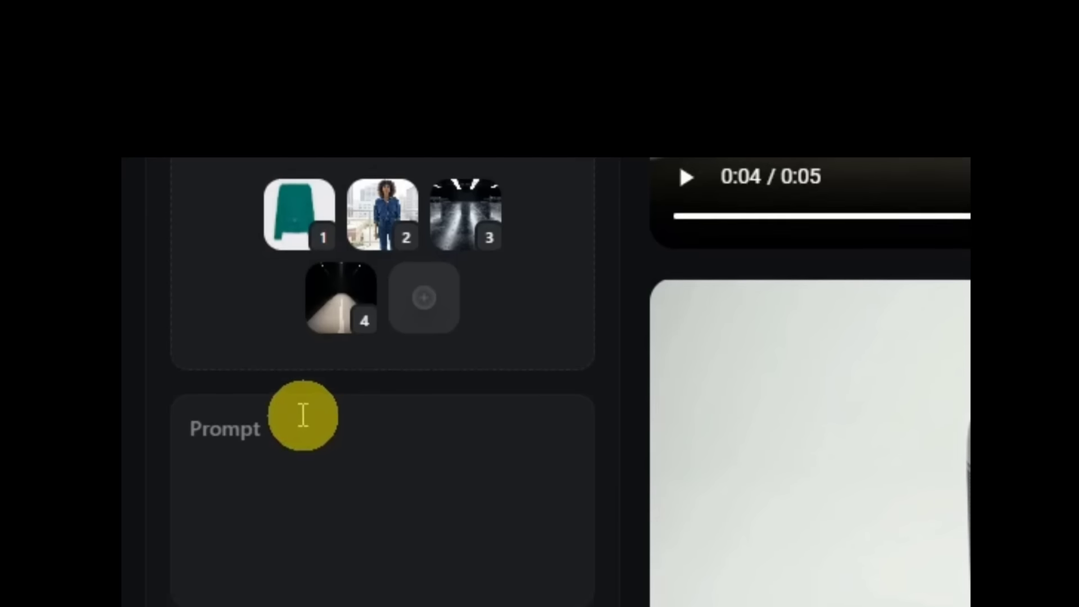
- Paste the prompt for a 5-second runway walk with dramatic lighting and slow dolly-in camera movement, and generate the video
left_click(272, 270)
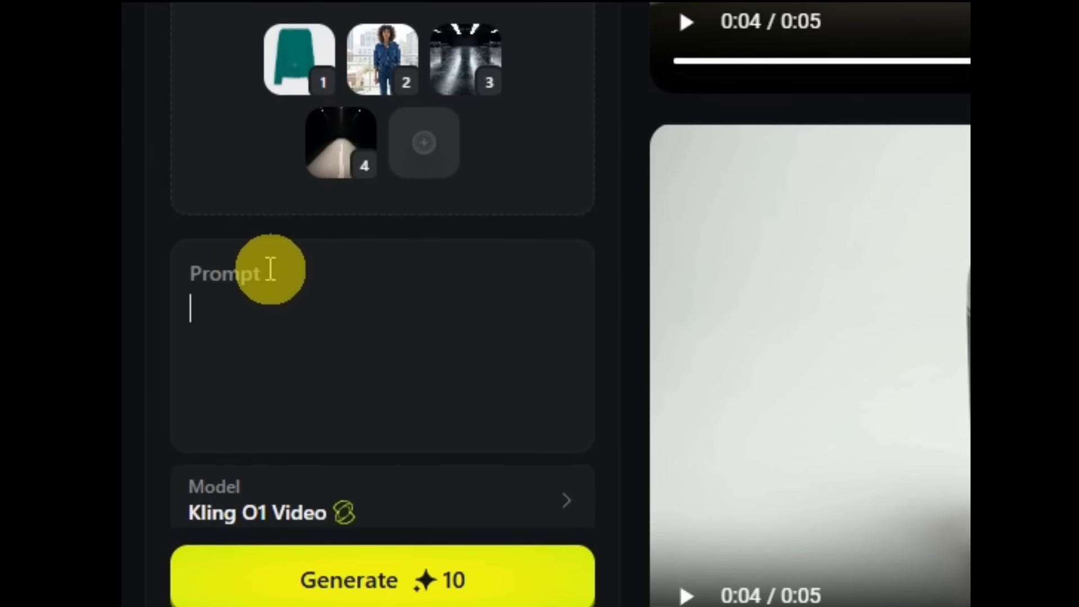
right_click(272, 265)
left_click(320, 6)
scroll(413, 261, "down", 5)
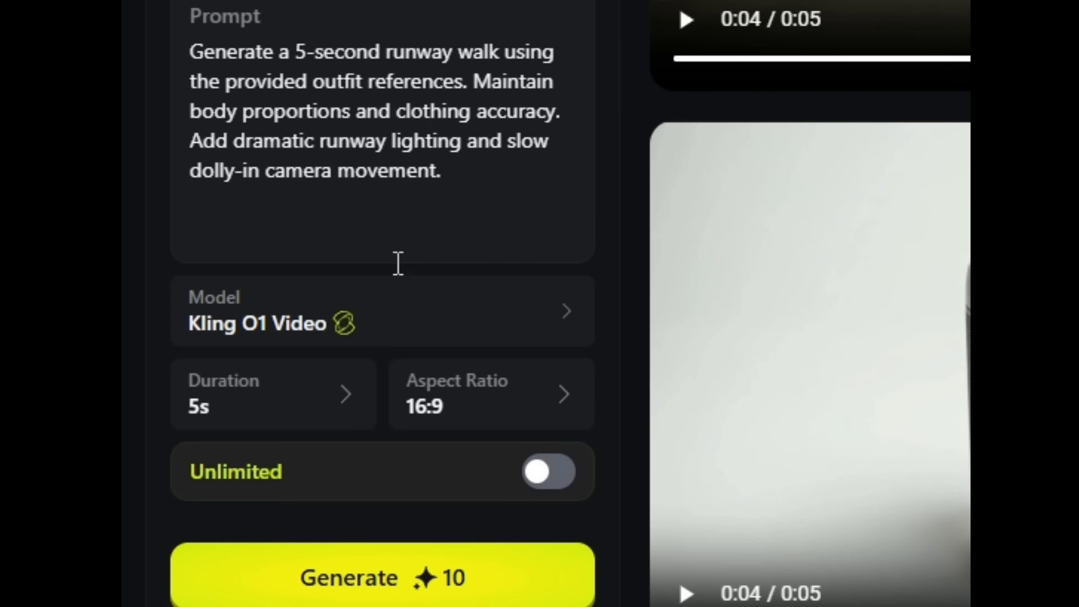
left_click(423, 575)
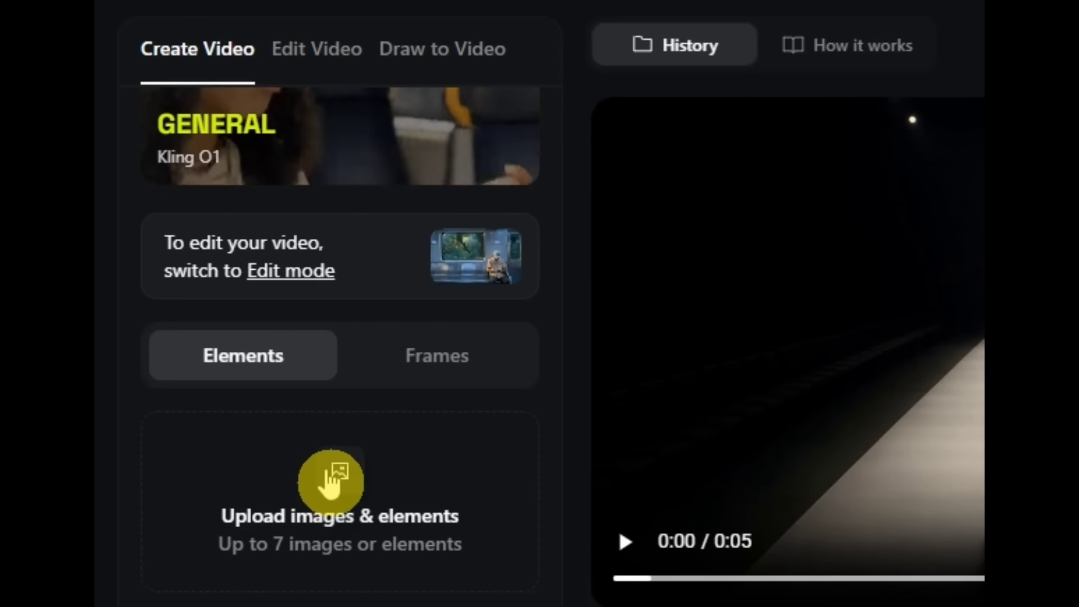
- Upload the character images c1 and c2 as reference elements for a new video
left_click(331, 478)
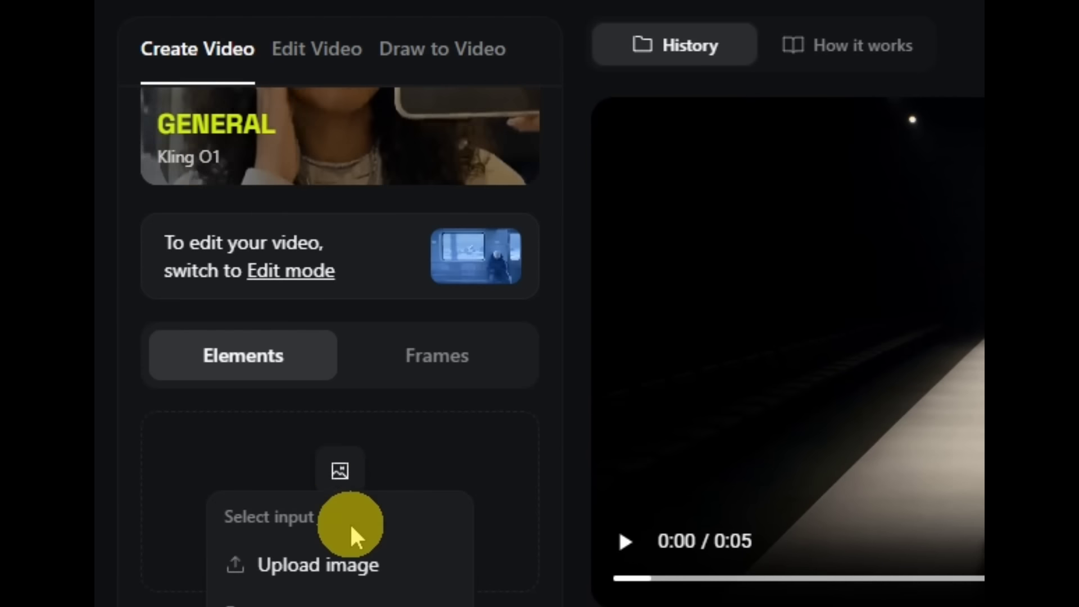
left_click(301, 563)
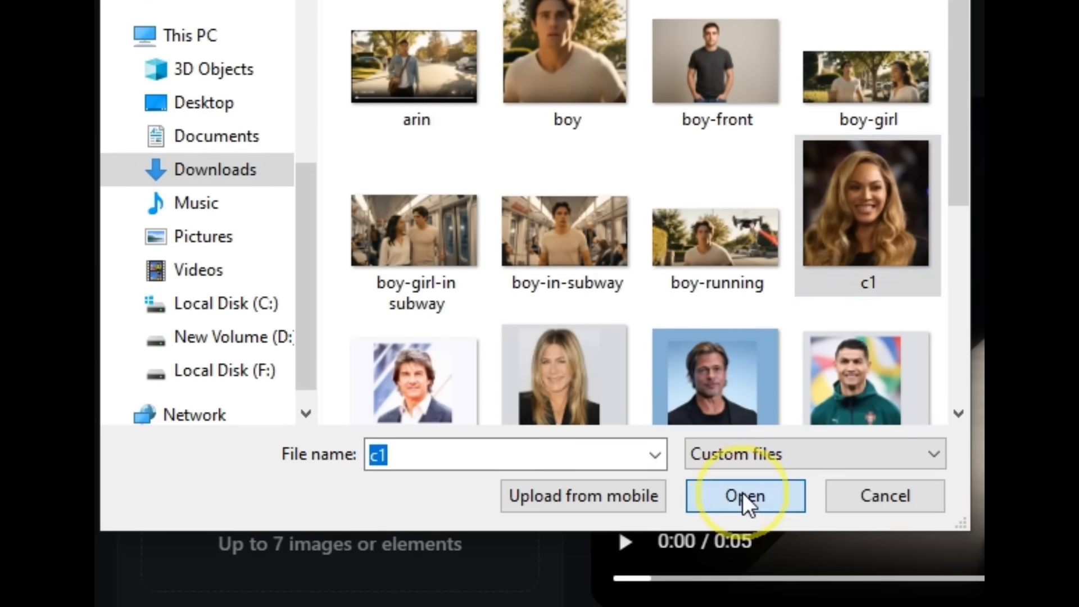
left_click(743, 493)
left_click(364, 490)
left_click(469, 587)
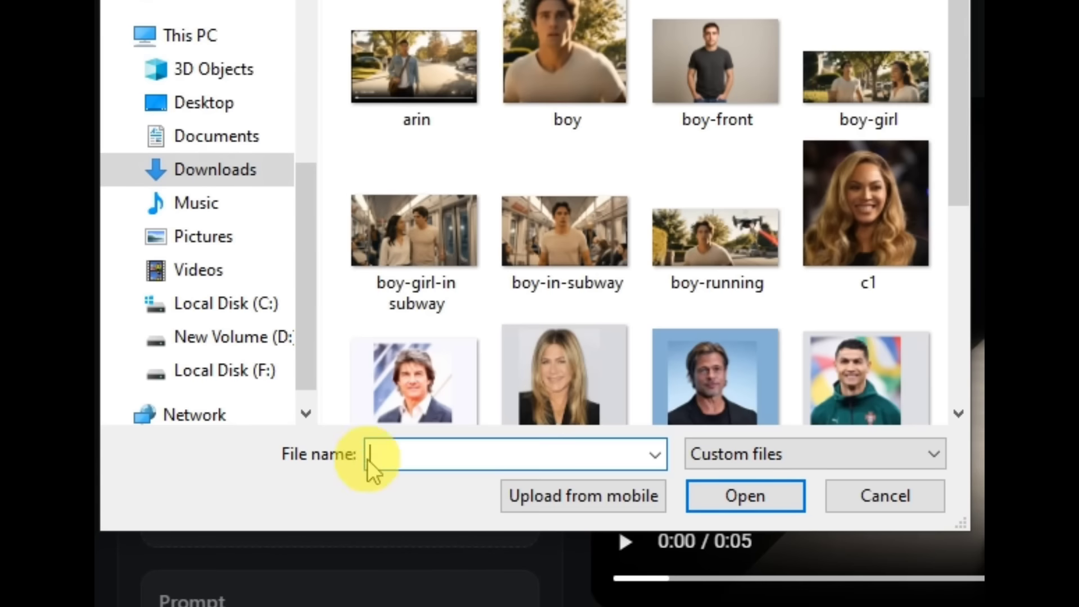
left_click(415, 382)
left_click(743, 495)
- Add the character images c3 and c4 to the reference elements and pick c5 as another reference
left_click(441, 488)
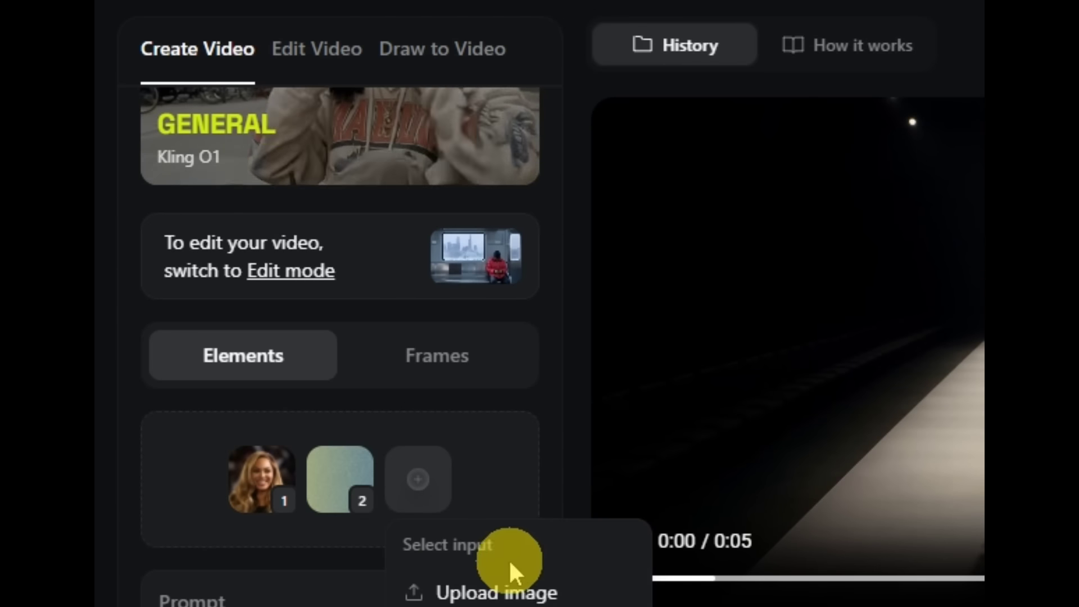
left_click(508, 584)
left_click(618, 401)
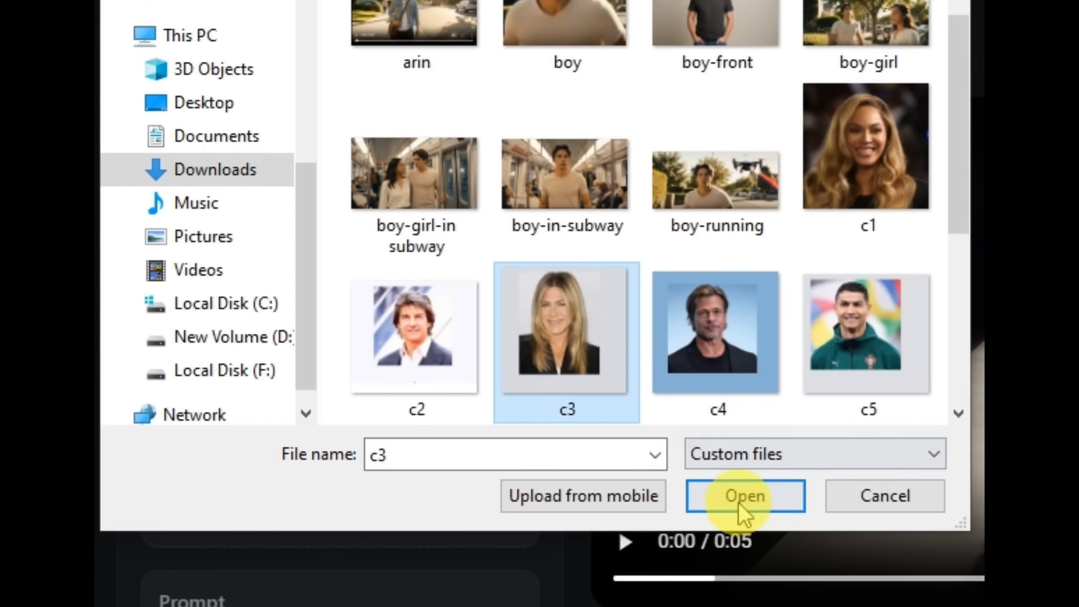
left_click(741, 497)
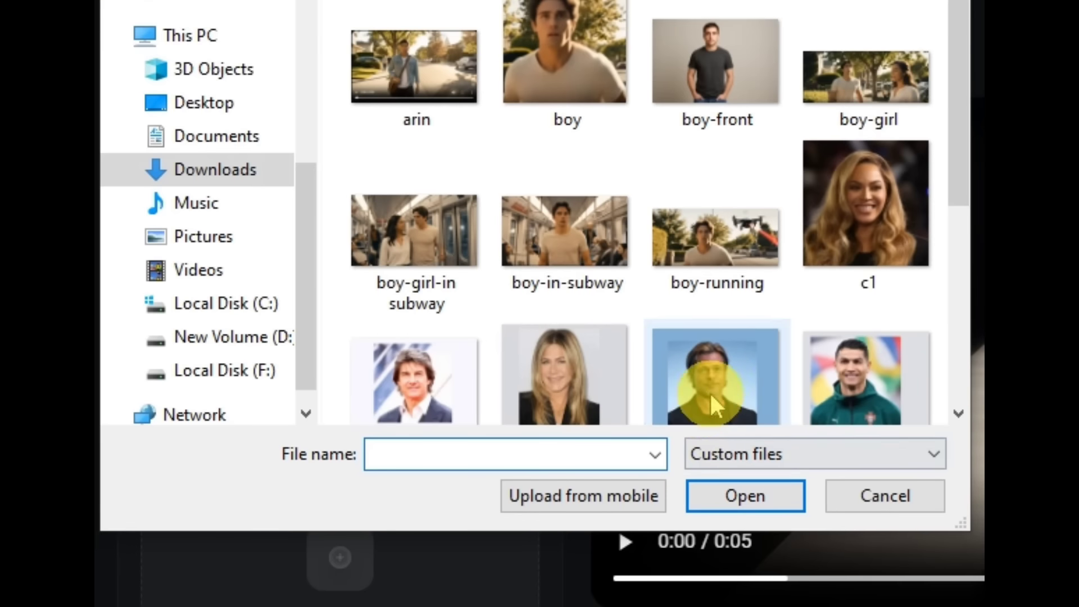
left_click(709, 376)
left_click(767, 505)
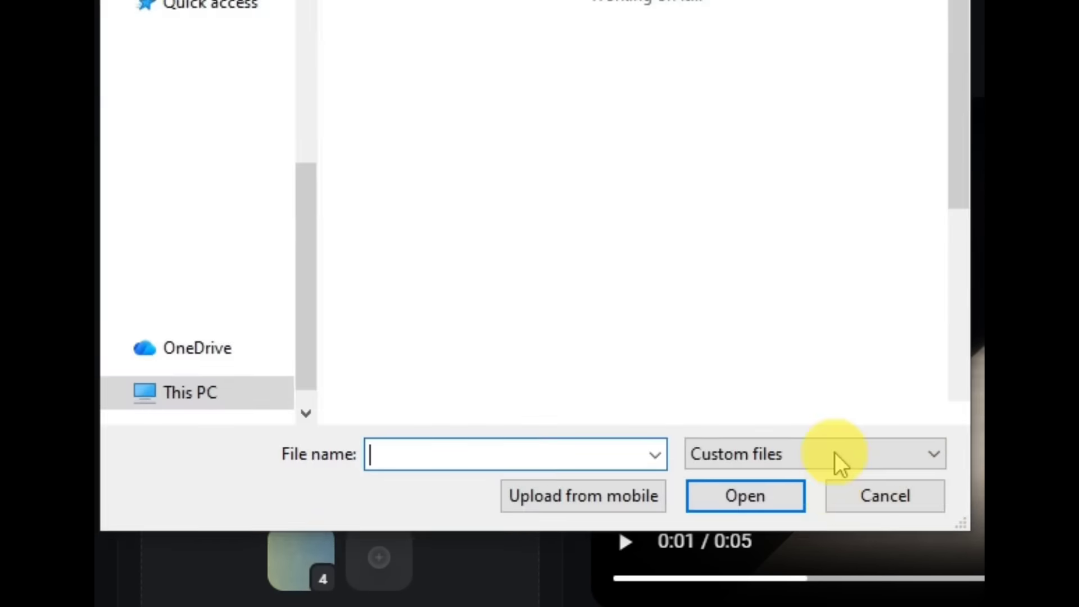
left_click(843, 371)
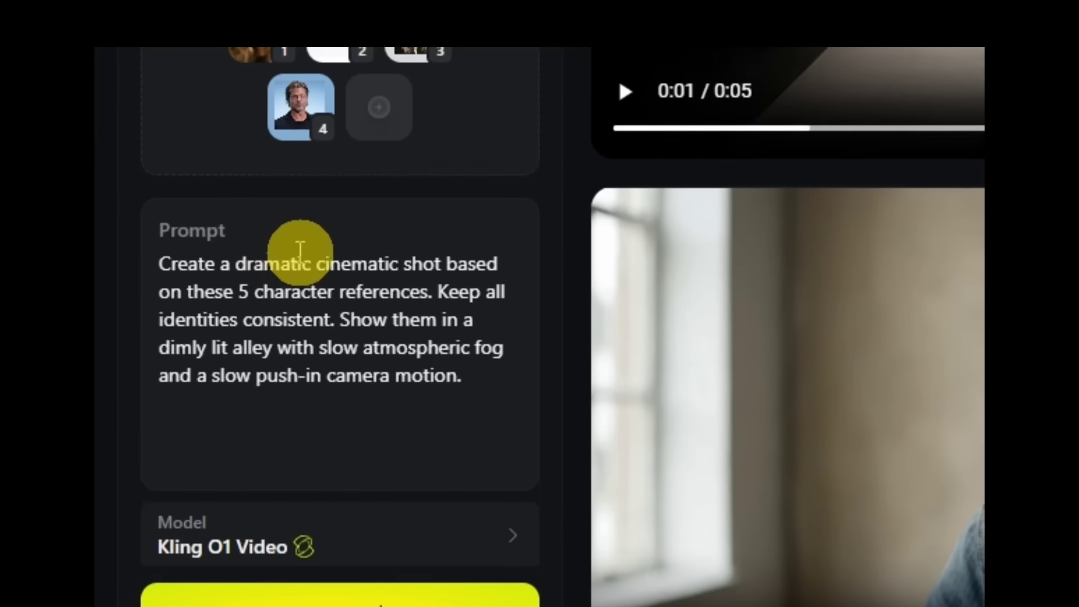
- Generate the video from the prompt for a dramatic shot of 5 characters in a dimly lit alley with fog and slow push-in
scroll(294, 250, "down", 1)
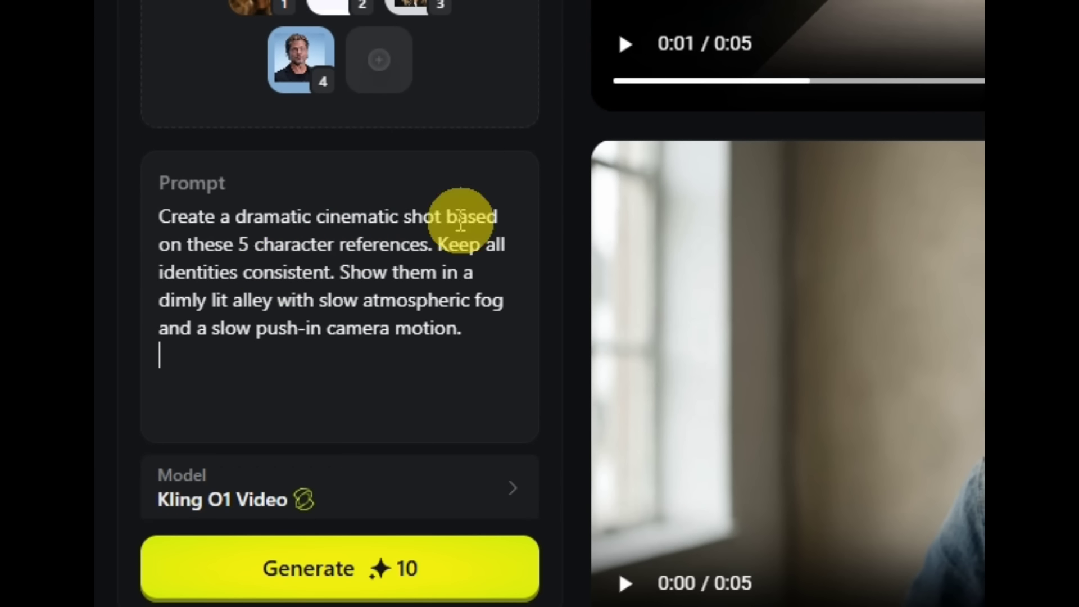
left_click(417, 574)
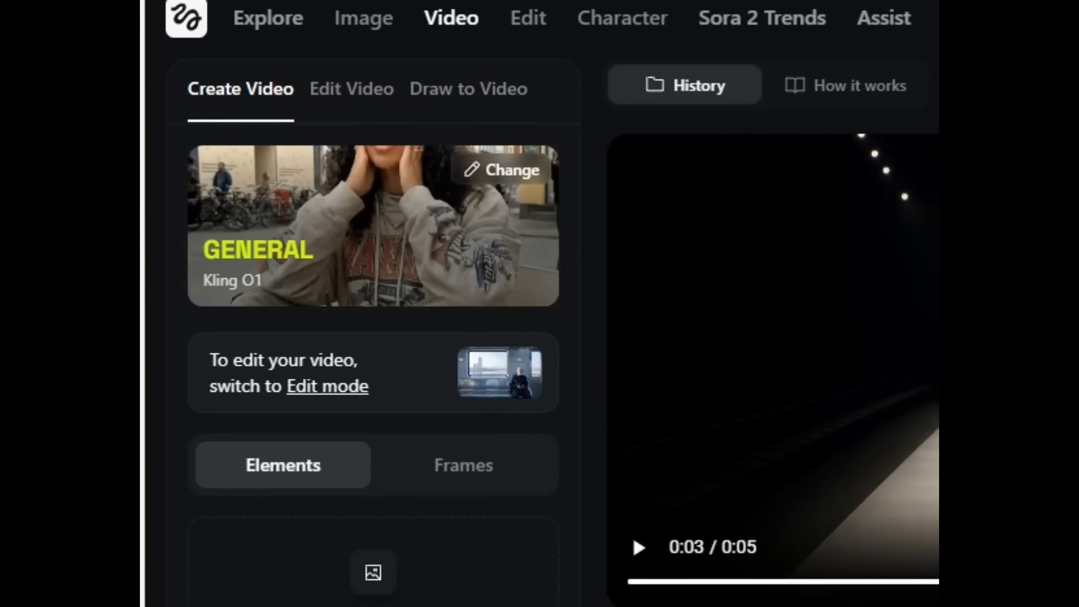
- Switch to video editing mode and upload the rampwalk-video clip from Downloads as the video to edit
left_click(337, 106)
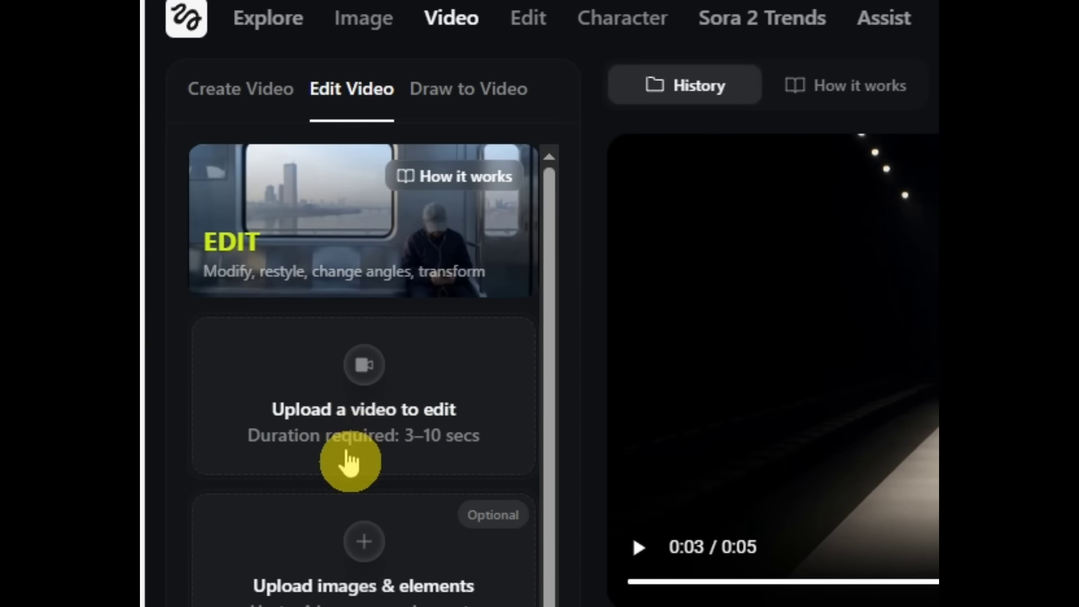
left_click(366, 384)
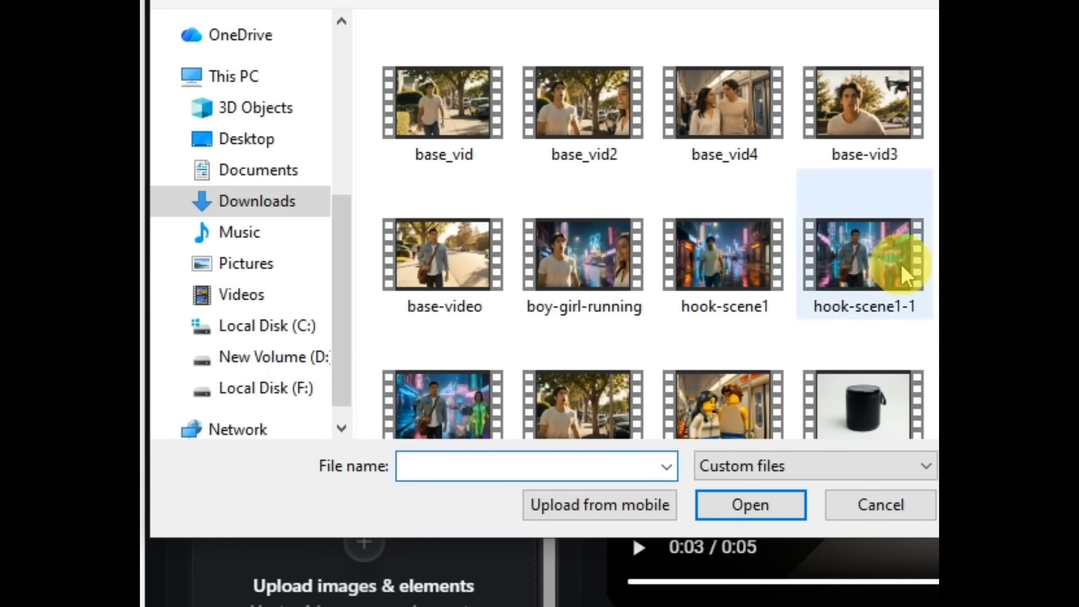
scroll(902, 275, "down", 5)
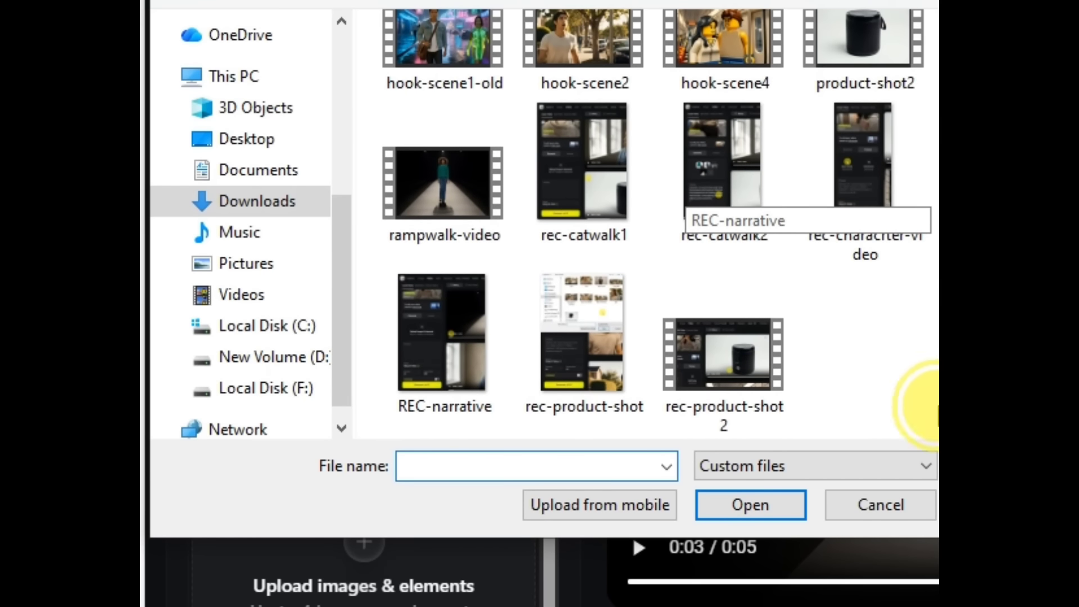
left_click(717, 508)
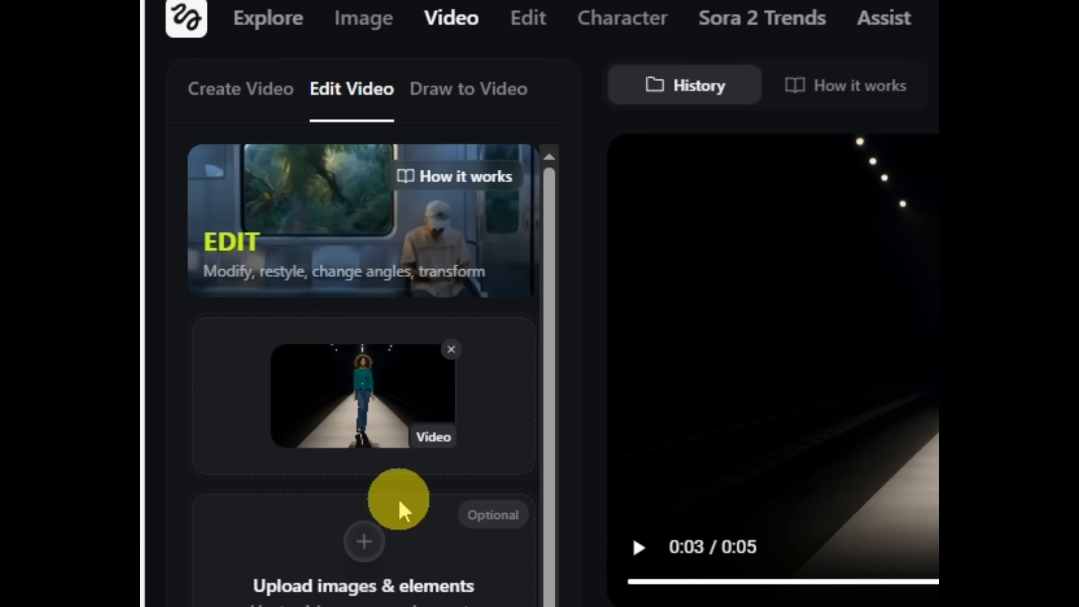
- Upload the long-frok image from Downloads as a reference image for the video edit
left_click(361, 554)
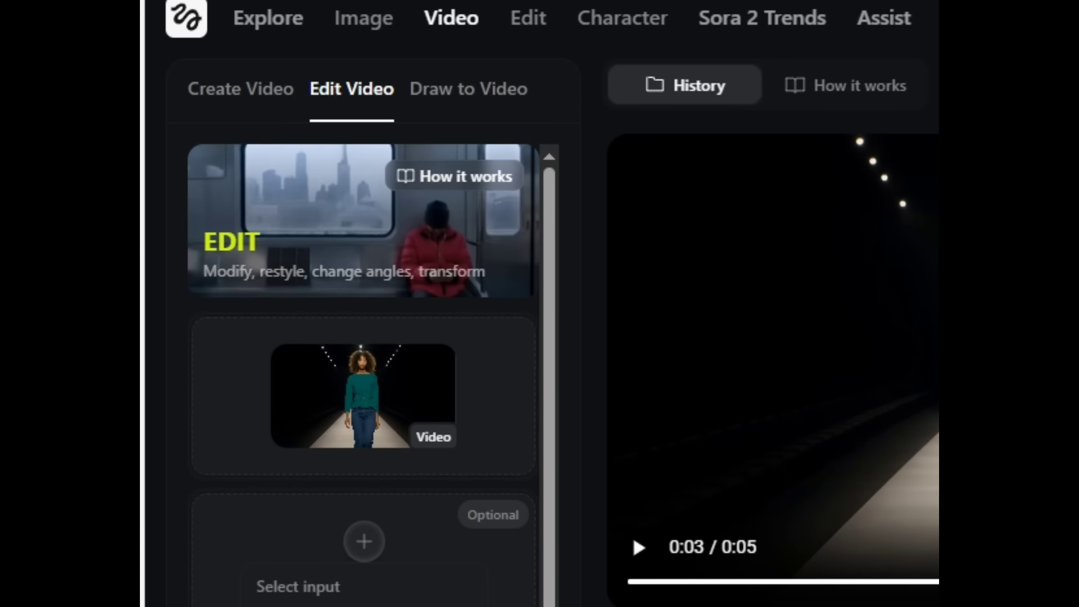
left_click(373, 589)
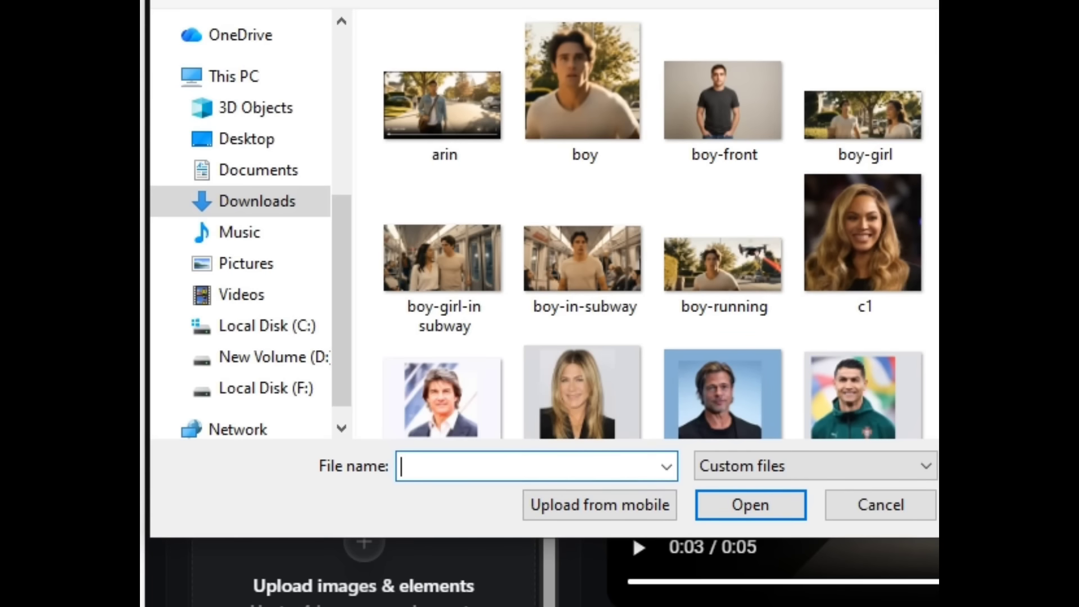
scroll(688, 146, "down", 5)
left_click(865, 186)
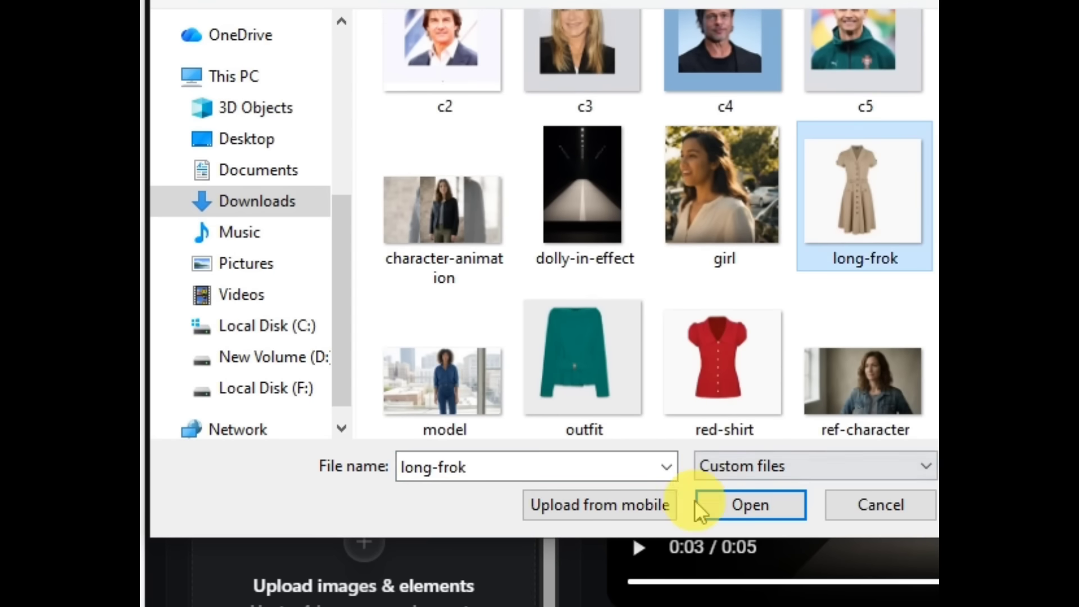
left_click(717, 506)
left_click(669, 517)
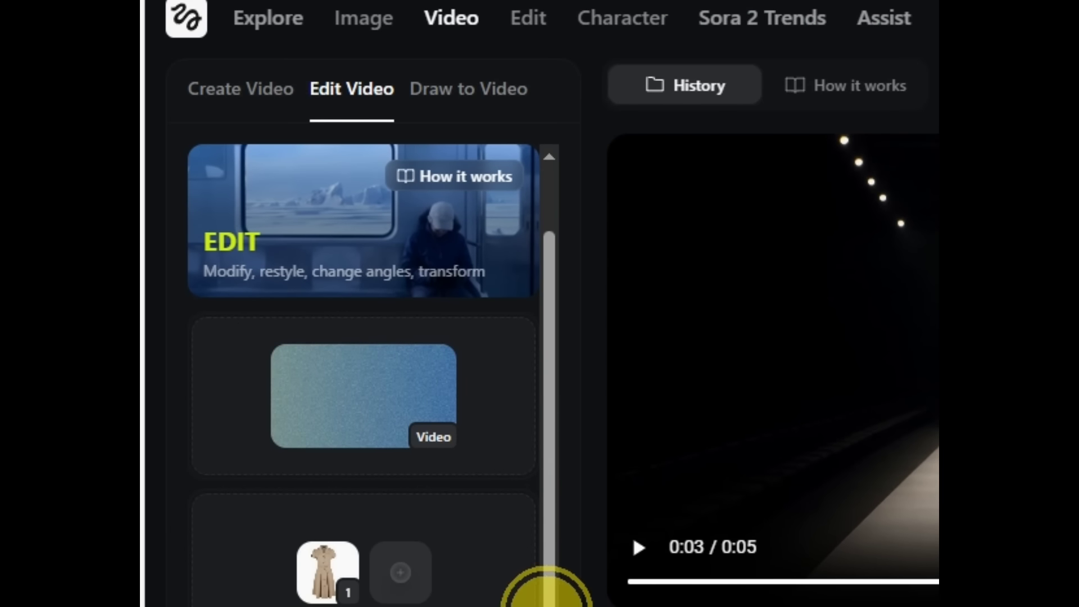
- Prompt to replace the subject's outfit with the referenced clothing, keeping body shape, pose, lighting, and motion exactly the same, and generate the video
scroll(549, 590, "down", 2)
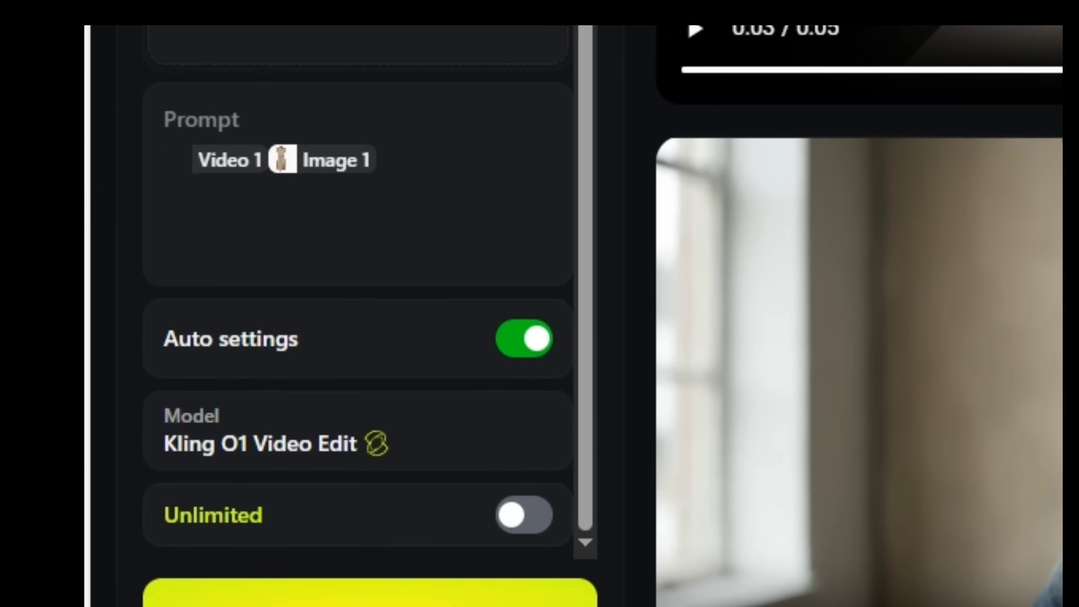
left_click(420, 148)
type("Replace the subject’s outfit with the clothing shown in the image references. Keep body shape, pose, lighting, and motion exactly the same.")
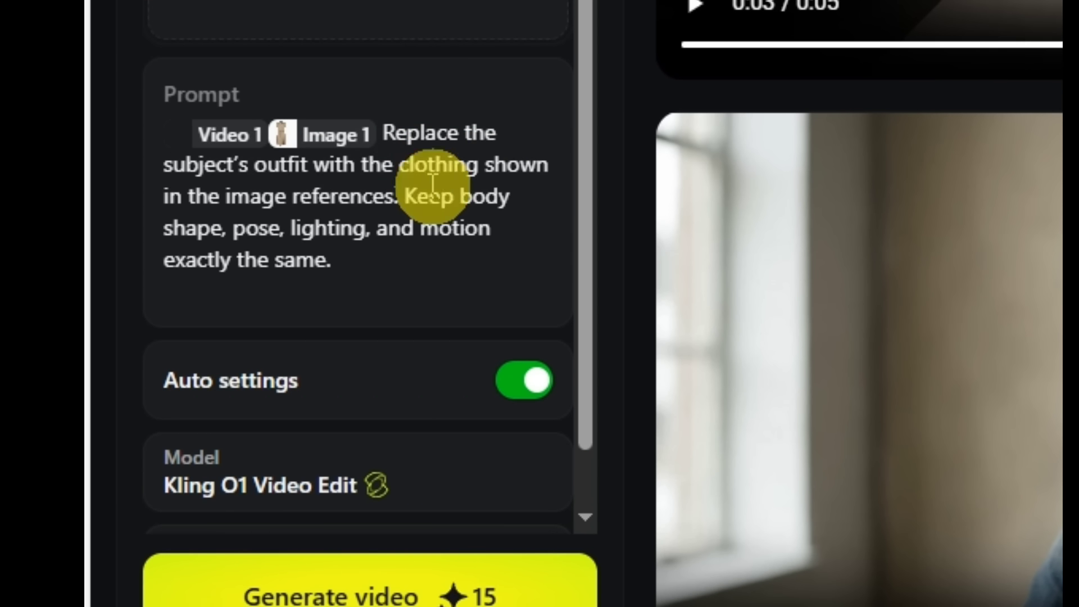
left_click(406, 595)
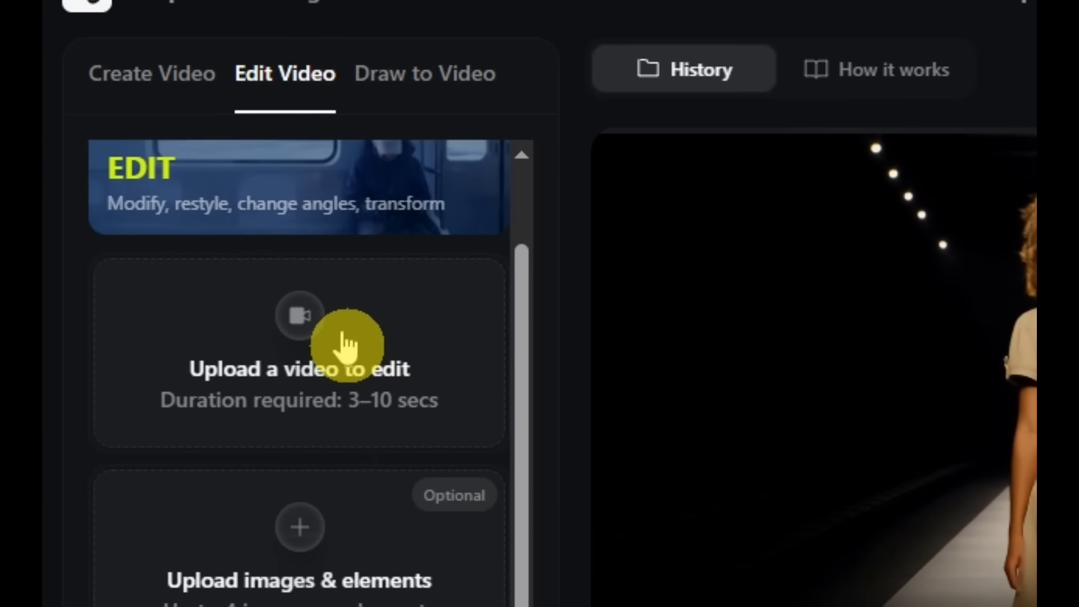
- Upload the rampwalk-new-outfit clip from Downloads as the next video to edit
left_click(315, 332)
scroll(573, 285, "down", 3)
left_click(434, 208)
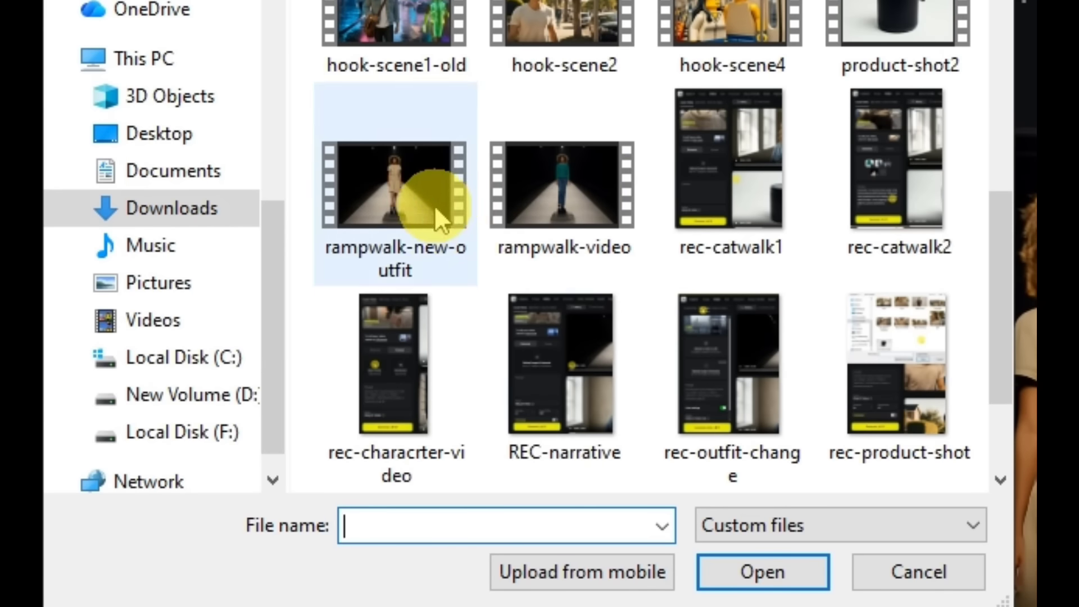
left_click(808, 571)
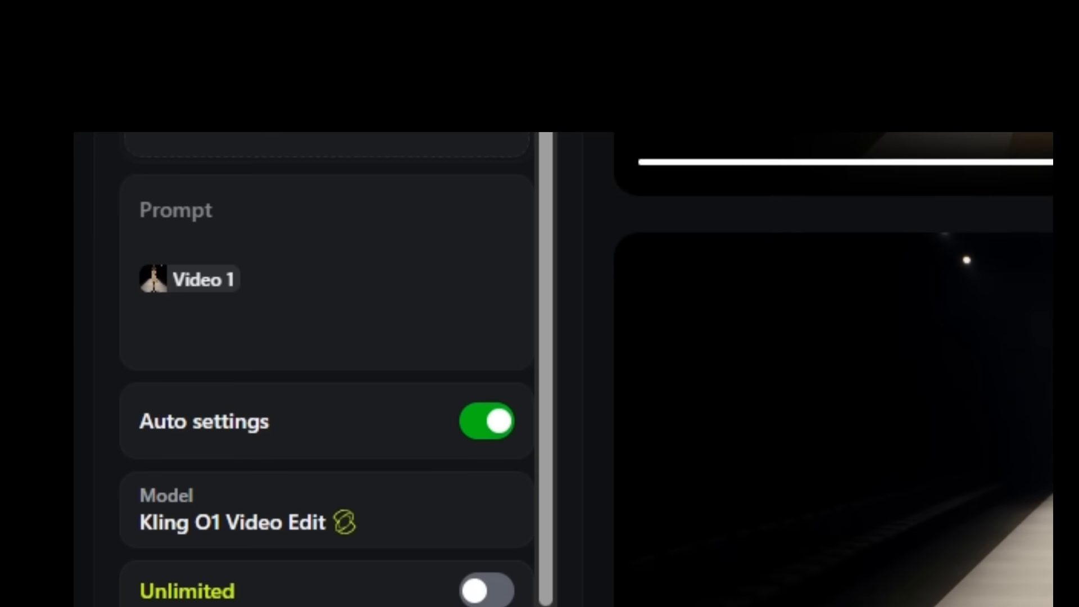
- Prompt to replace the background with a modern city scene including glass buildings, ambient lighting, and subtle depth, keeping the subject unchanged, and generate the video
left_click(230, 96)
right_click(273, 172)
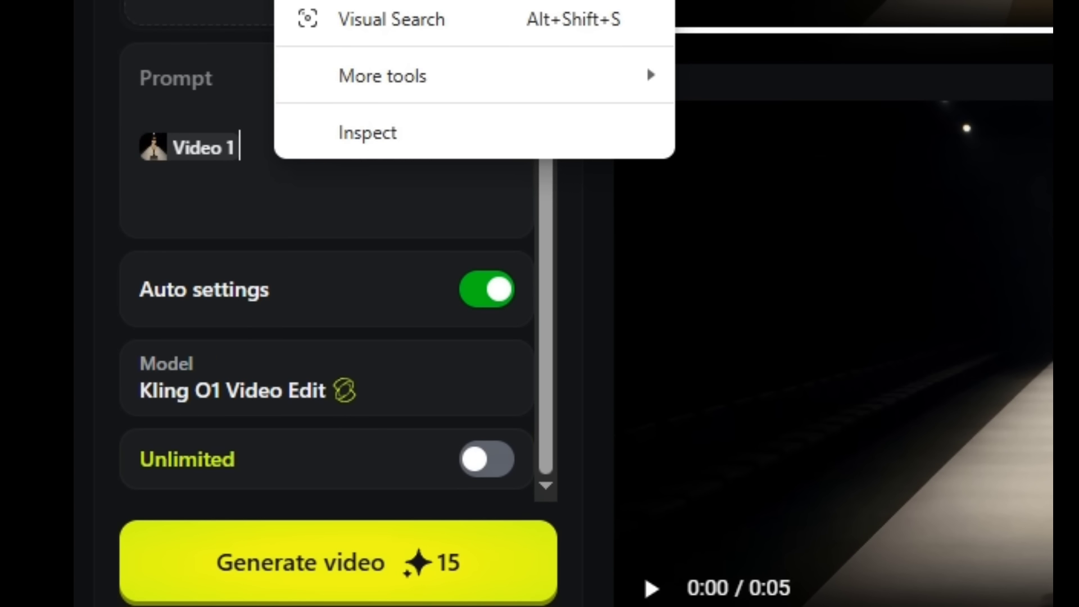
type("Replace the background with a modern city scene including glass buildings, ambient lighting, and subtle depth. Keep the subject unchanged.")
left_click(192, 145)
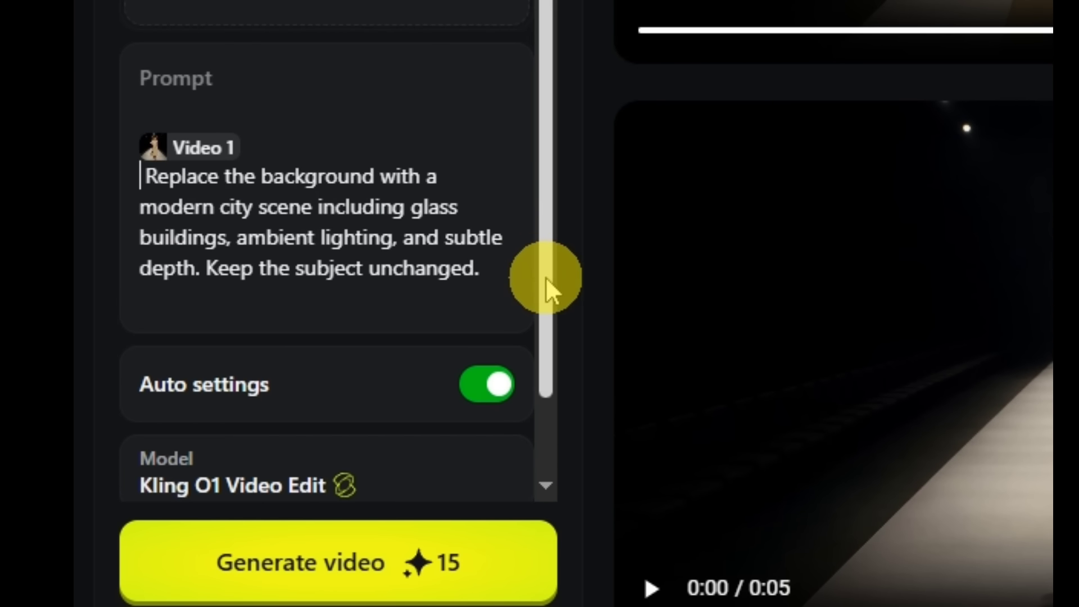
scroll(545, 277, "down", 2)
left_click(323, 565)
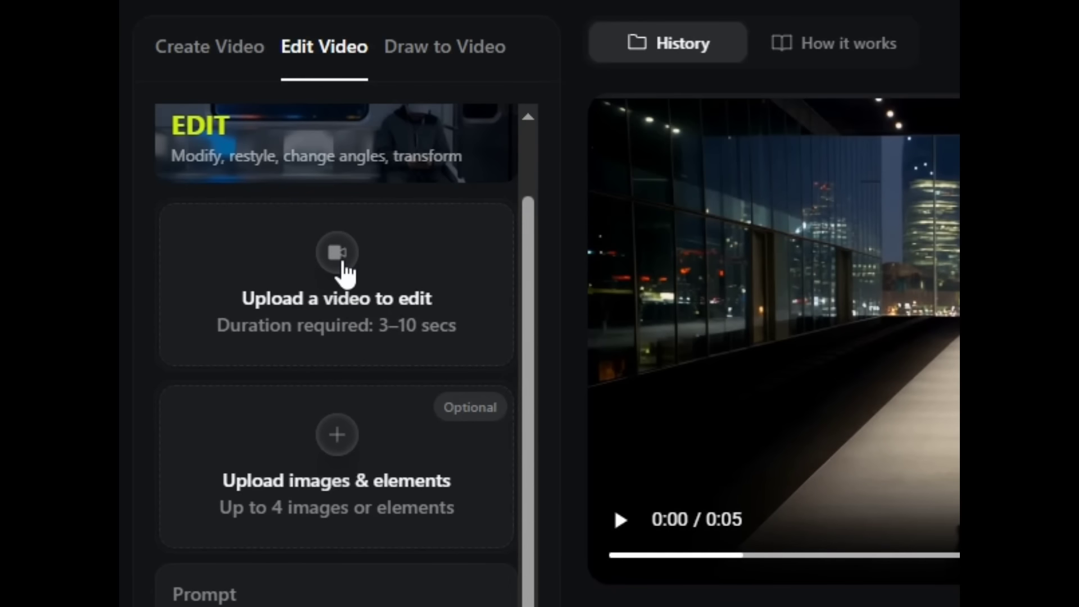
- Upload a runway walk clip from Downloads as the source video for an environment change
left_click(459, 363)
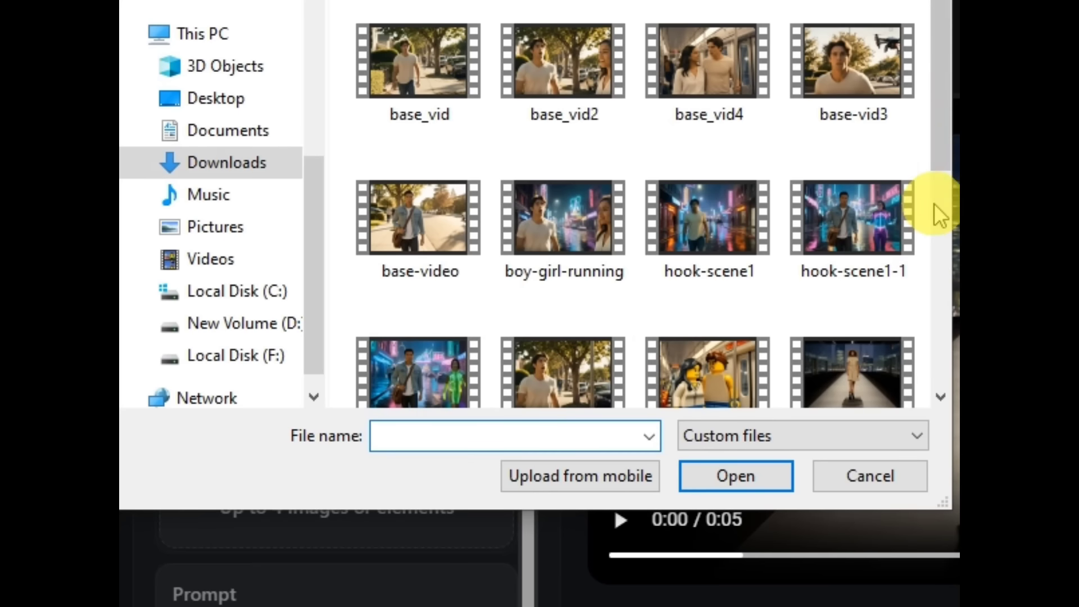
left_click_drag(935, 208, 939, 90)
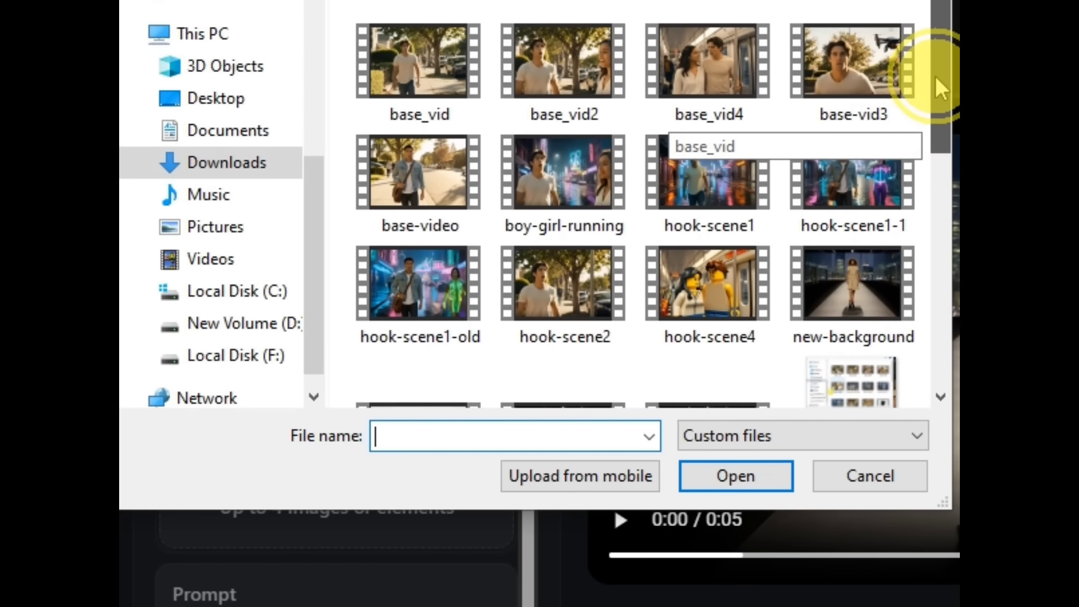
scroll(210, 315, "down", 7)
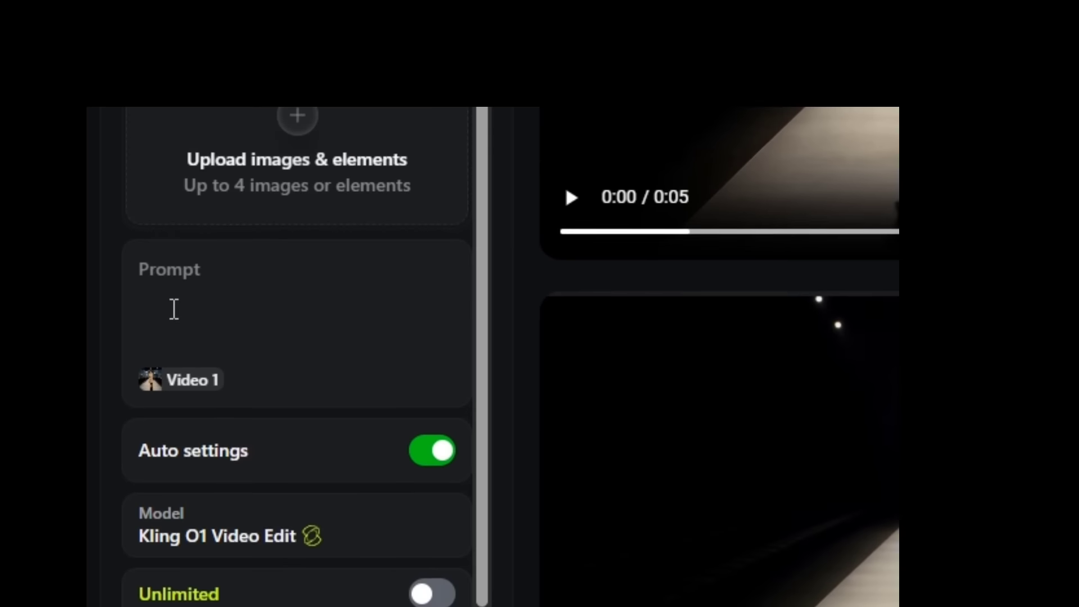
- Paste the prompt for a night street with heavy rain, strong backlighting, and wet reflections with the subject unchanged, and generate the video
right_click(210, 205)
left_click(270, 3)
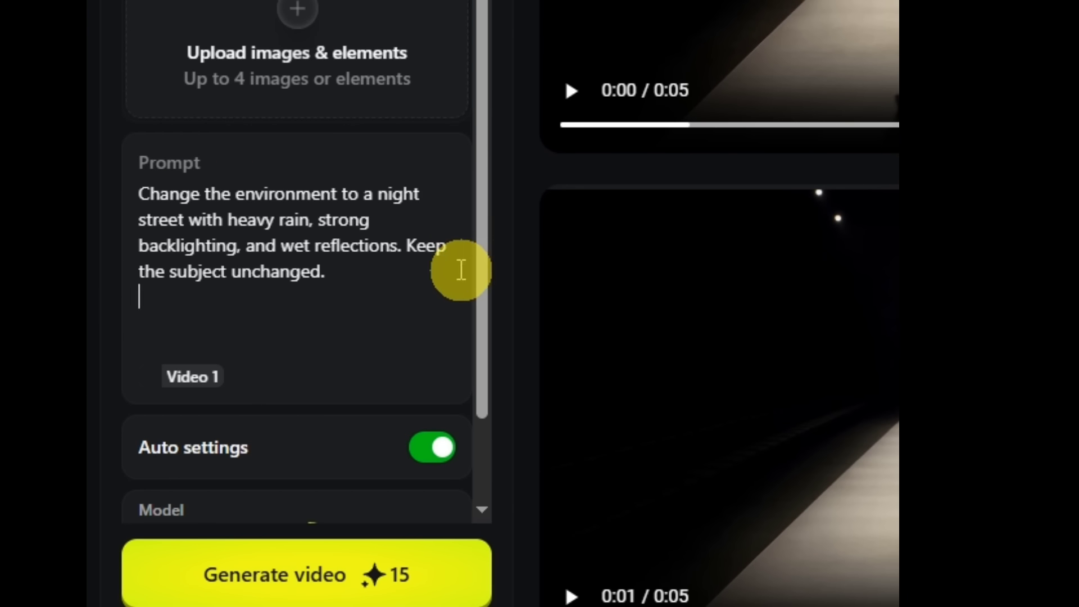
scroll(483, 303, "down", 2)
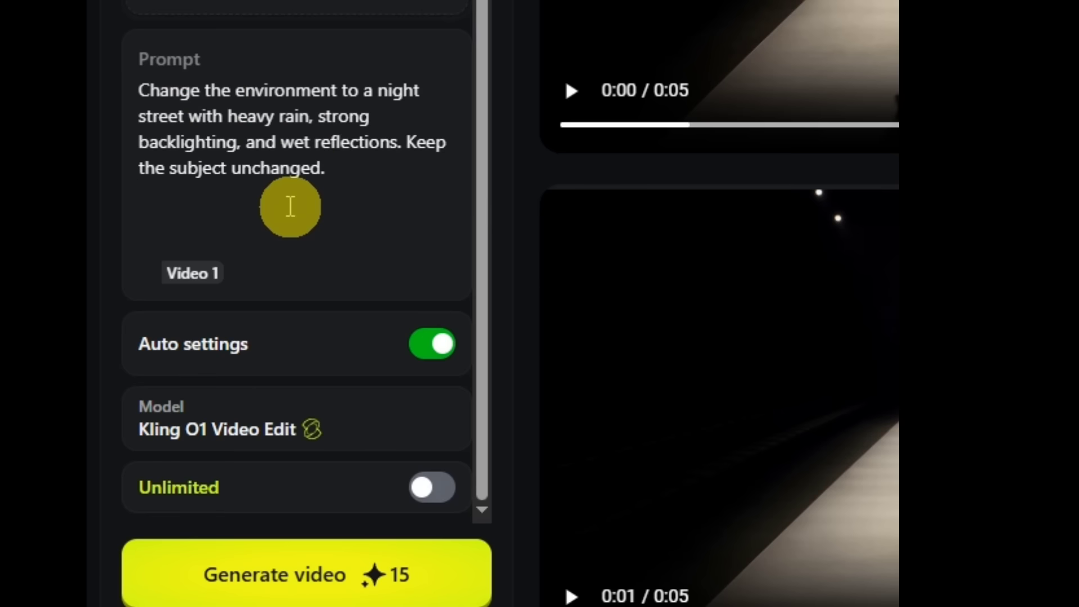
left_click(348, 593)
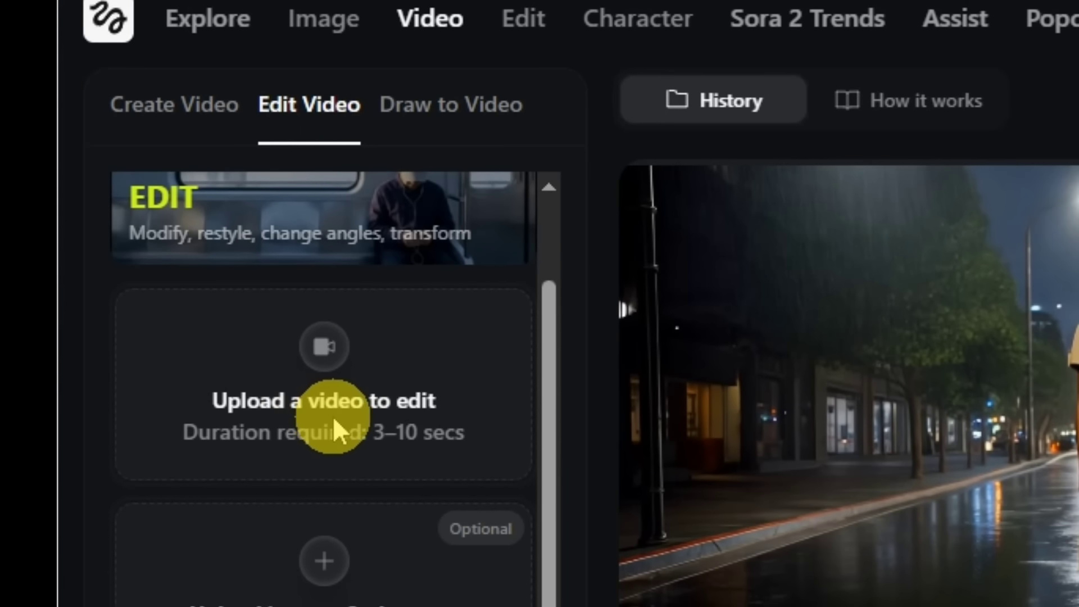
- Upload the doll-video clip from Downloads as the video to edit
left_click(333, 416)
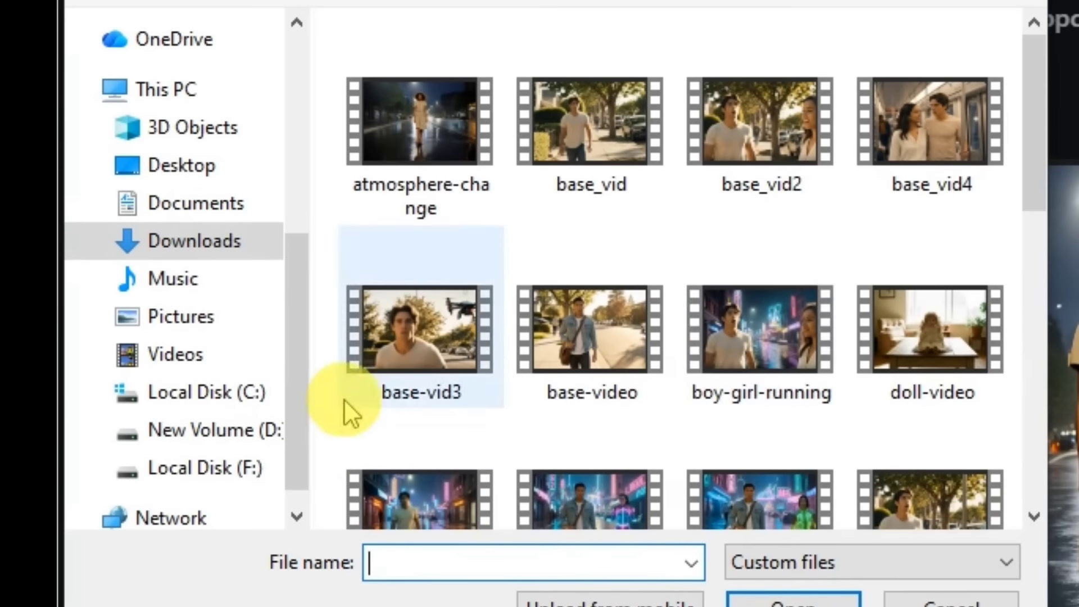
left_click(964, 326)
left_click(793, 600)
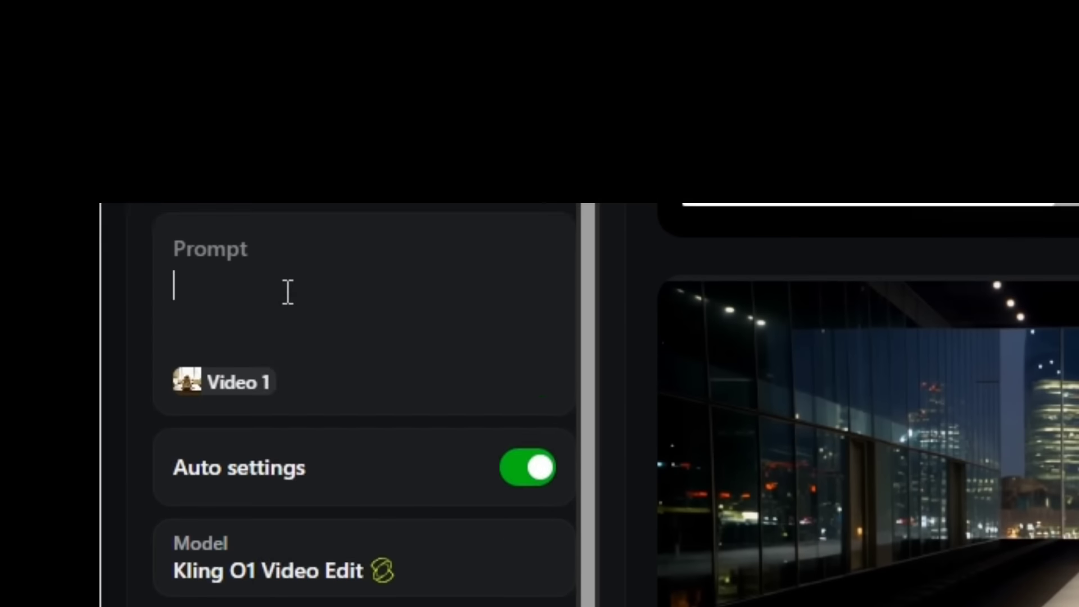
- Prompt to add people around the scene, change the location to a rainy night street, and preserve the original subject and composition; generate the video
type("Add people around the scene for a lively atmosphere with subtle movement. Change location to a rainy night street with wet reflections. Merge all image references into a cohesive world. Preserve original subject and core composition.")
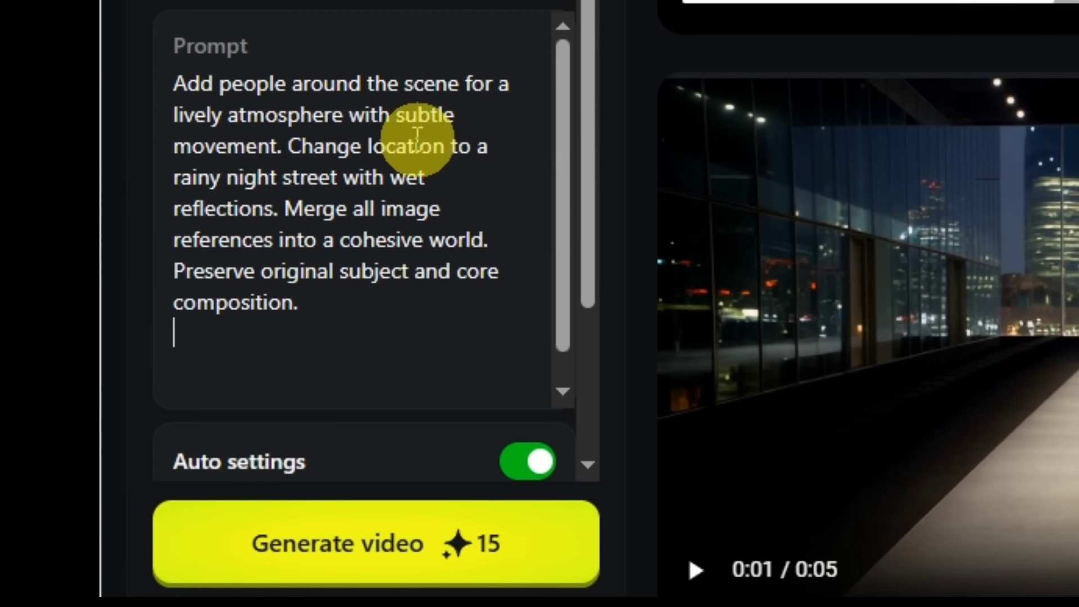
left_click_drag(585, 271, 565, 385)
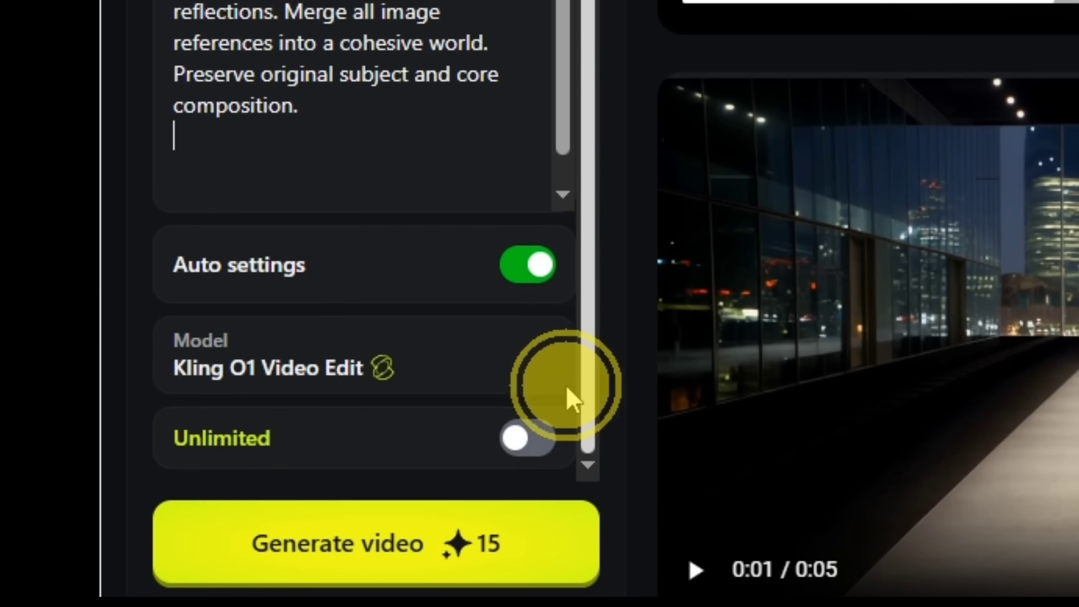
left_click(414, 555)
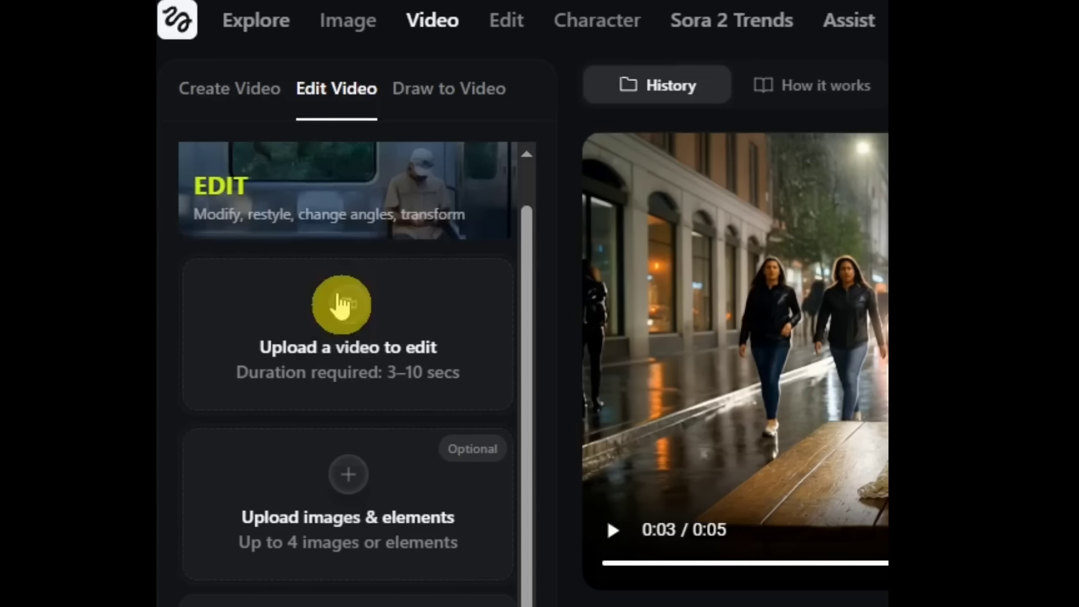
- Upload the doll street video with people and generate an edit with the prompt "Remove all people around the subject."
left_click(352, 392)
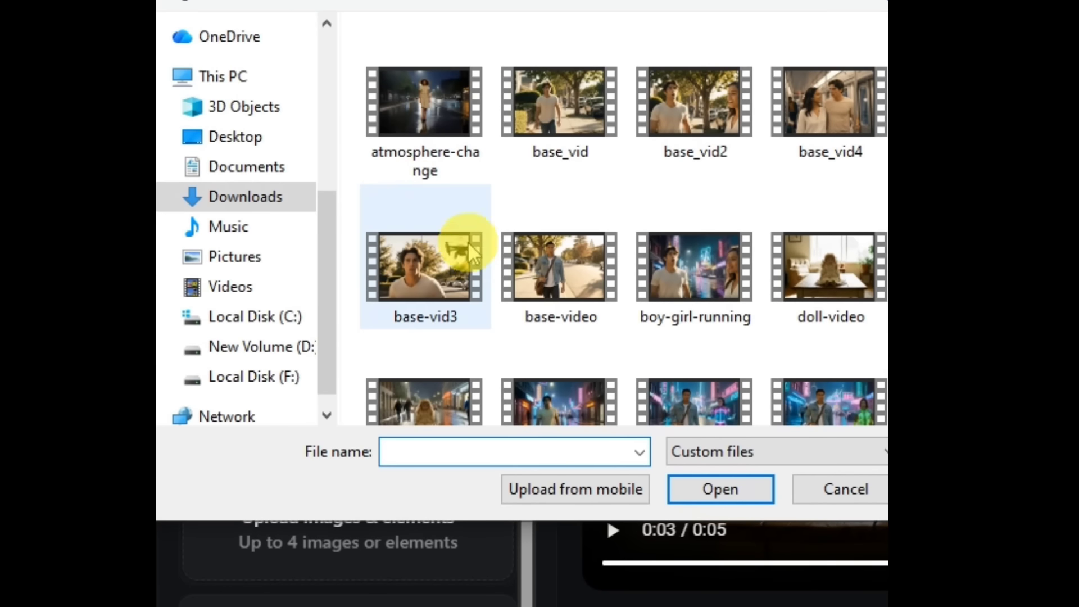
left_click(714, 489)
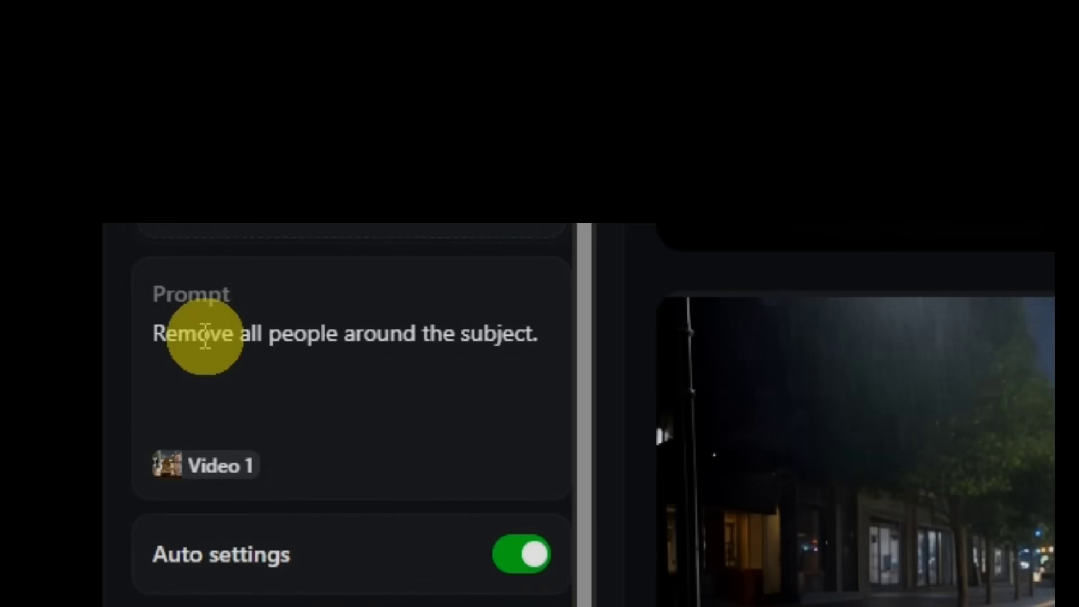
scroll(570, 188, "down", 5)
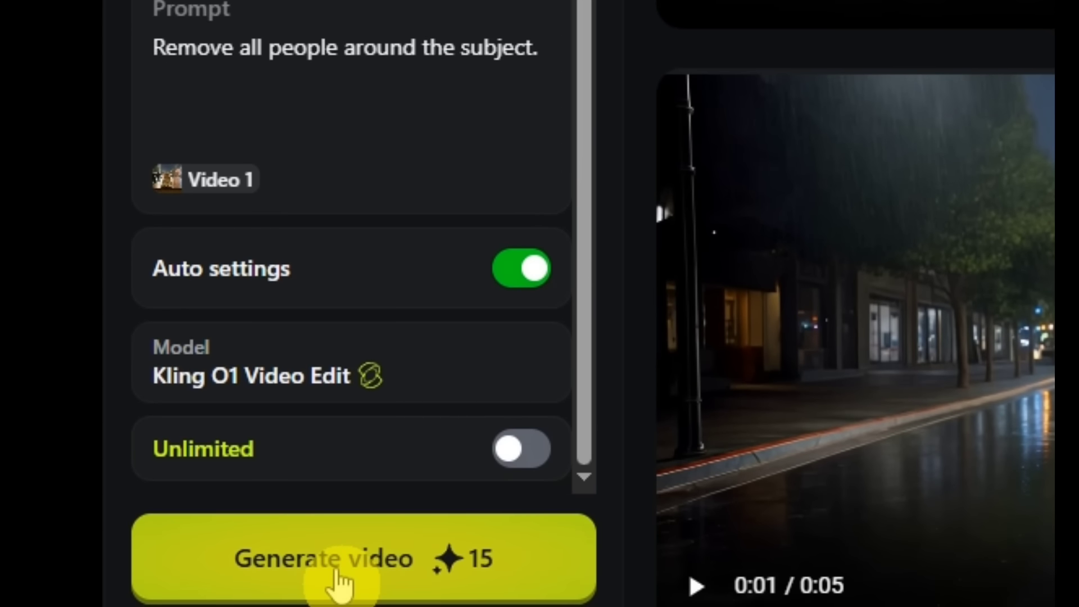
left_click(339, 581)
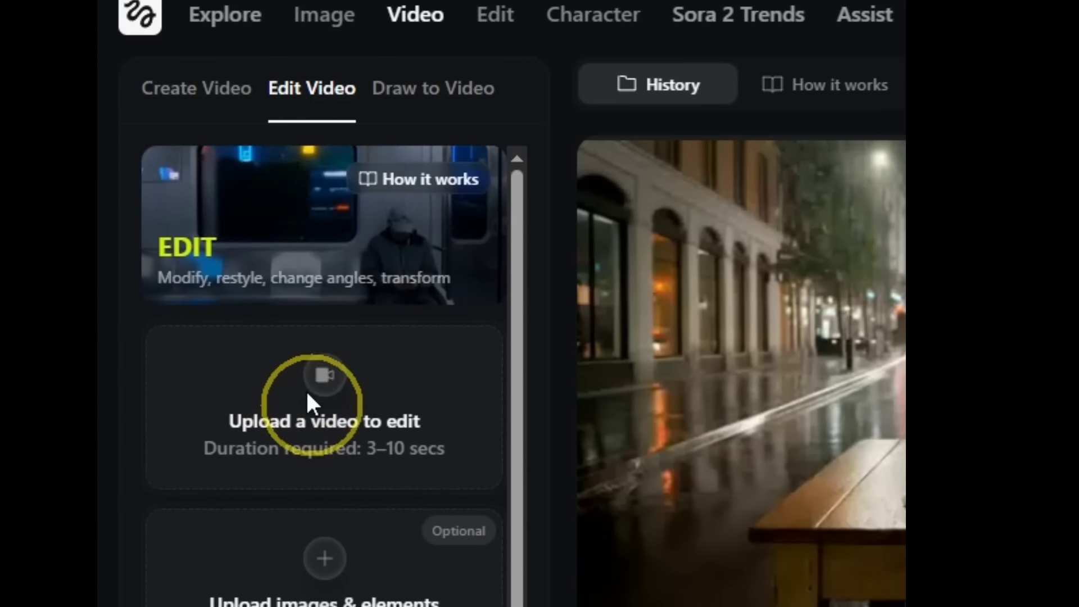
- Upload the doll-without-people clip from Downloads as the video to edit
left_click(308, 396)
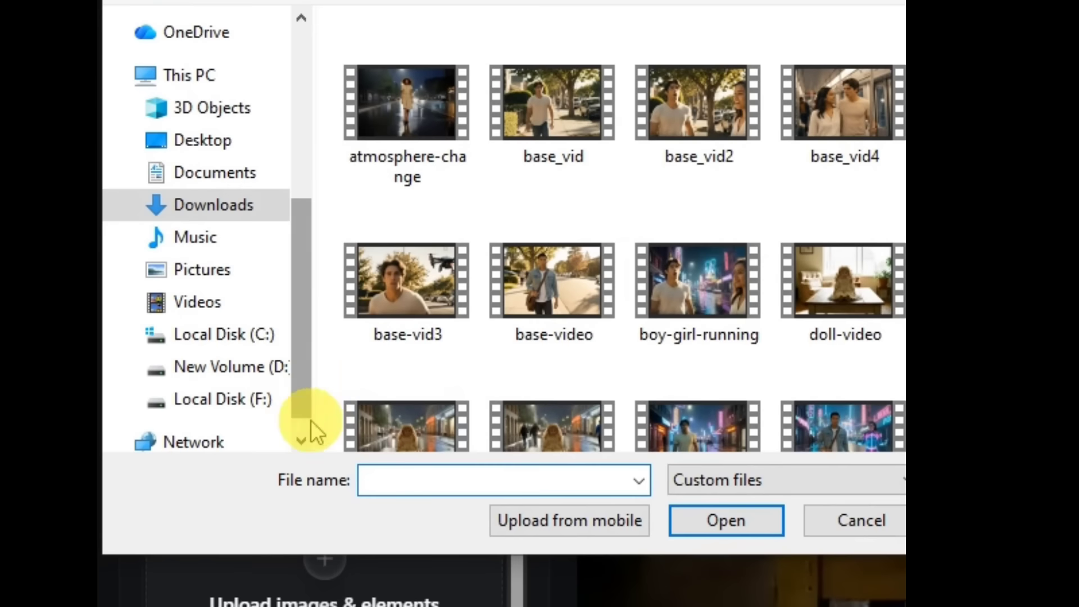
scroll(691, 283, "down", 3)
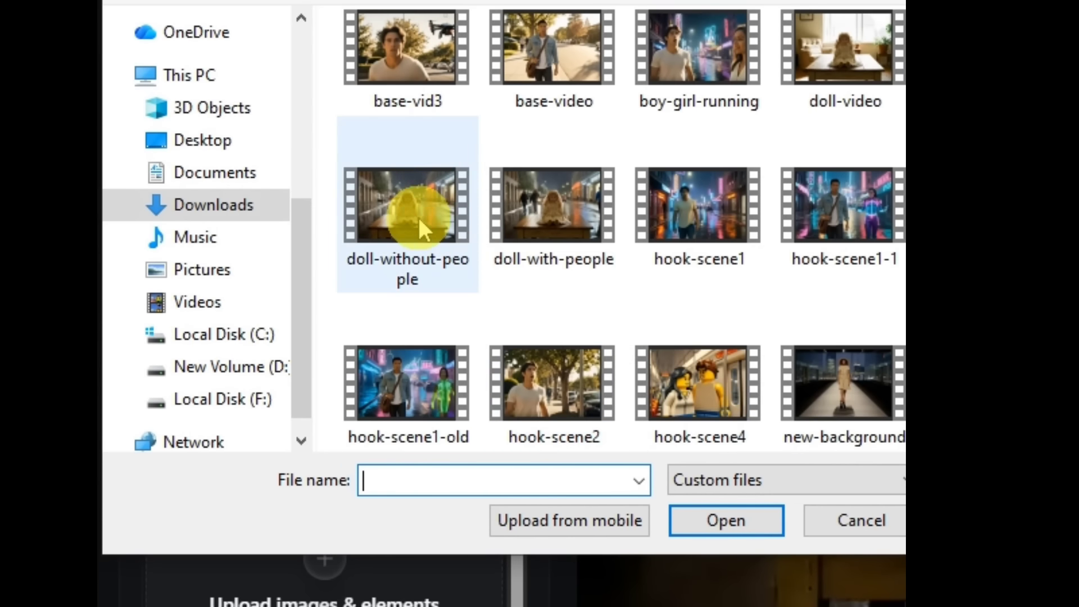
left_click(450, 228)
left_click(767, 531)
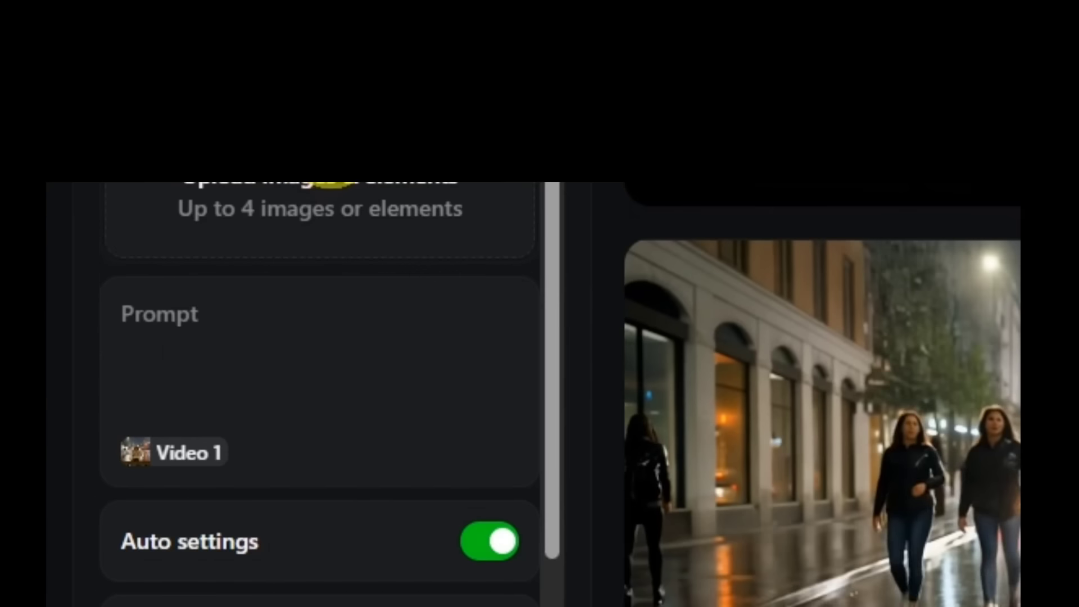
- Upload a reference image for the sky and color grading alongside the doll video
left_click(334, 181)
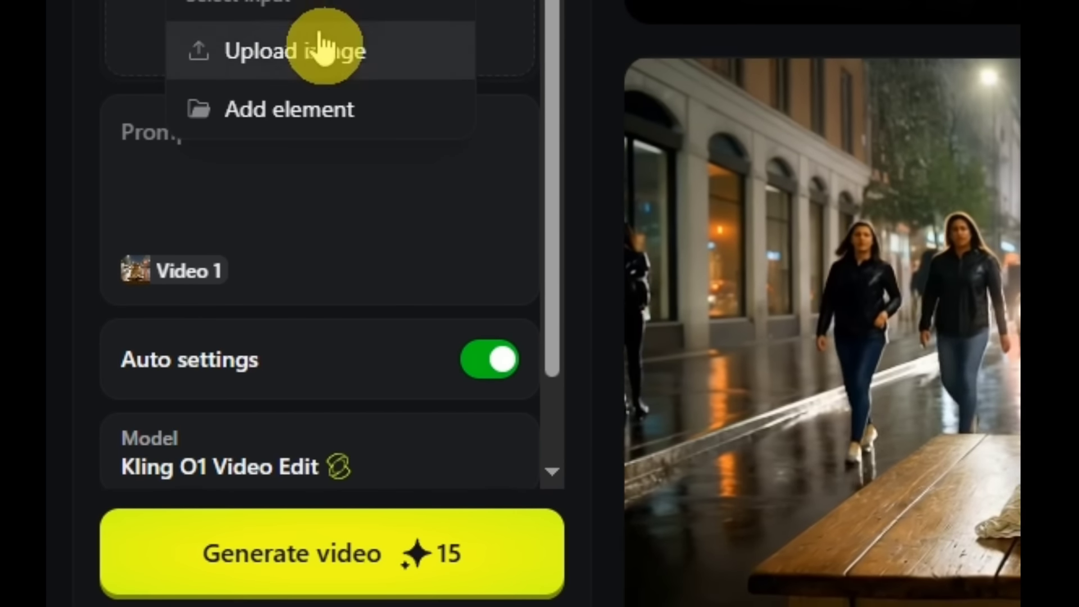
left_click(470, 211)
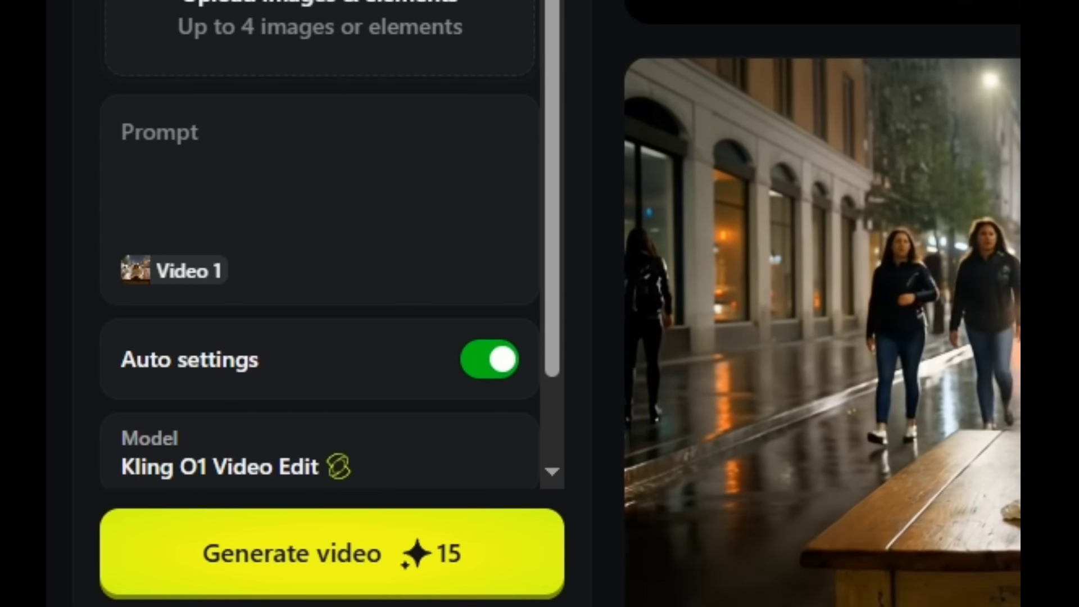
left_click(511, 208)
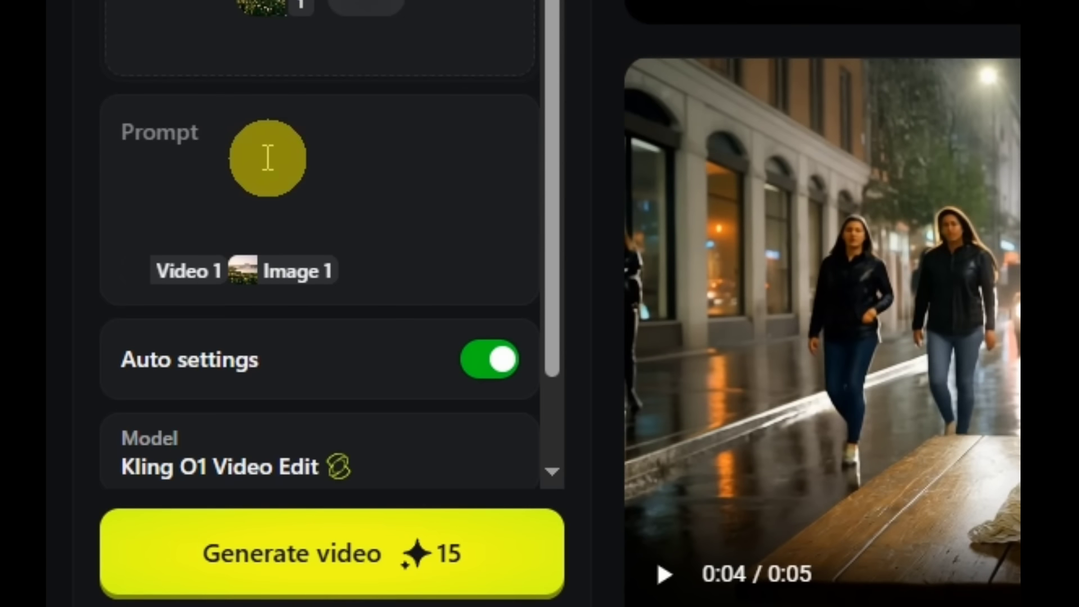
- Enter the prompt "Match sky and color grading to reference." and generate the video
left_click_drag(550, 288, 560, 415)
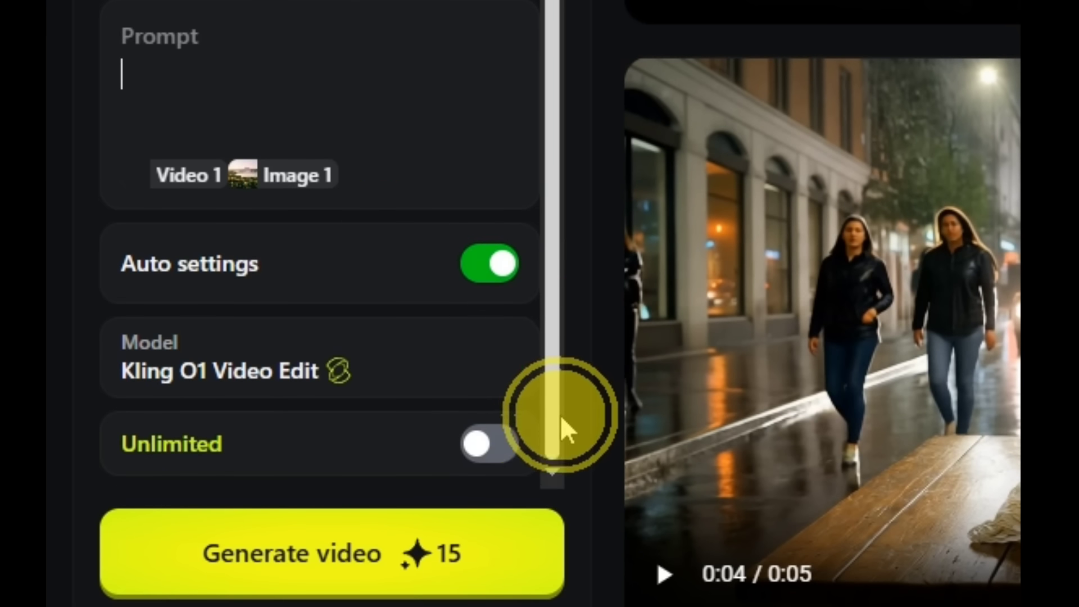
type("Match sky and color grading to reference.")
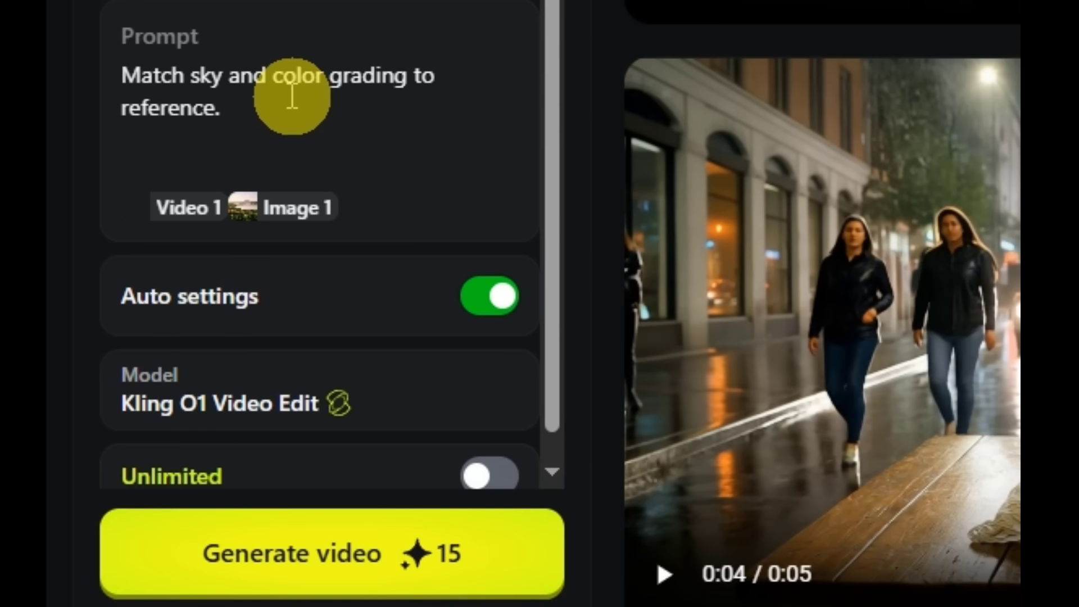
scroll(550, 285, "down", 2)
left_click(330, 548)
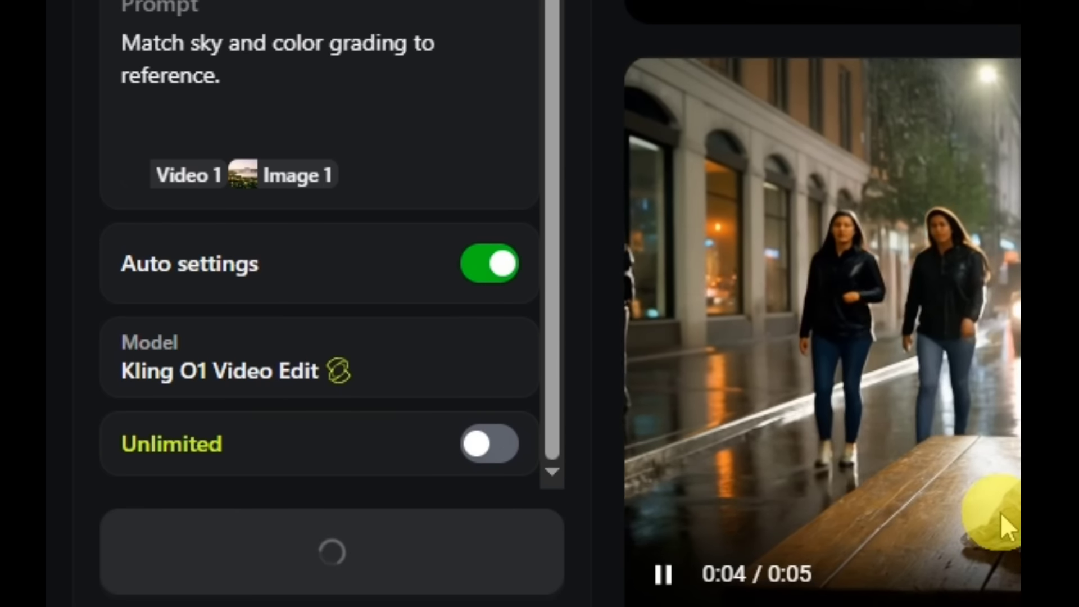
left_click(861, 453)
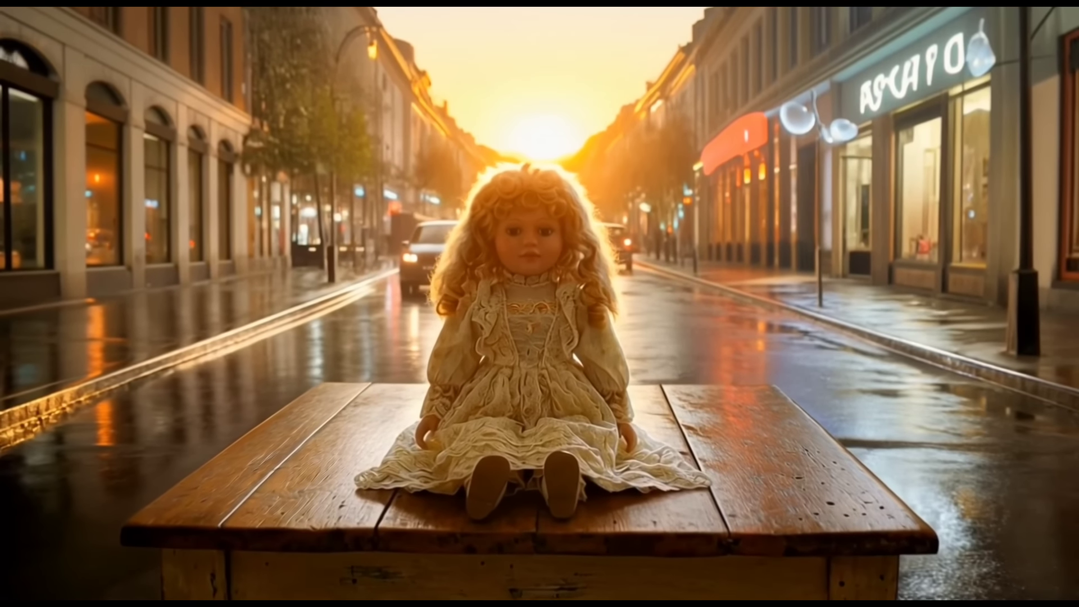
- Upload the doll-without-people clip again as the source for a new edit
left_click(340, 314)
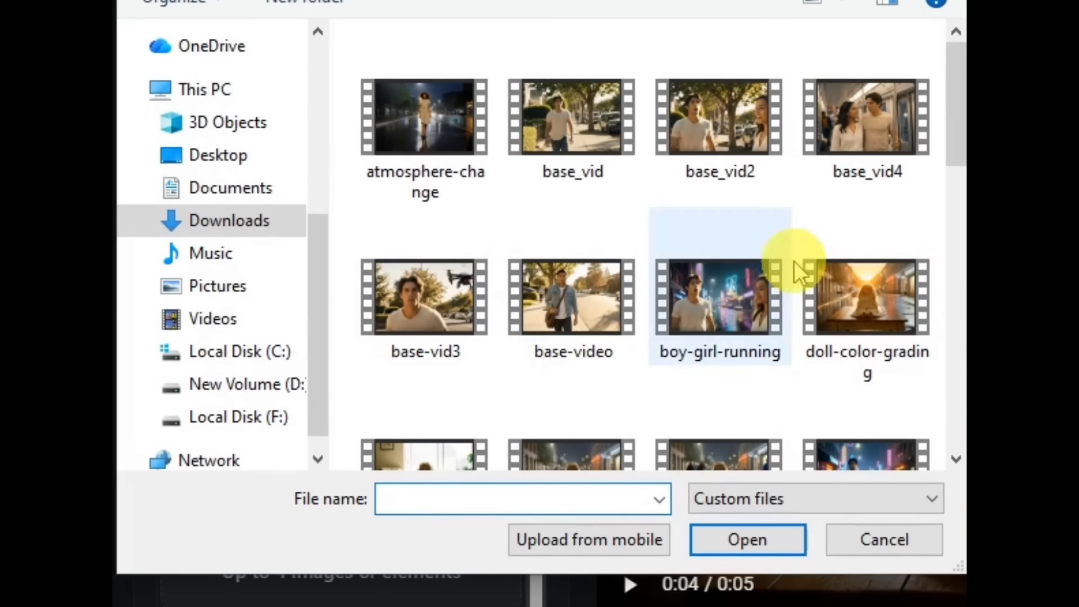
left_click_drag(951, 135, 933, 223)
left_click(562, 155)
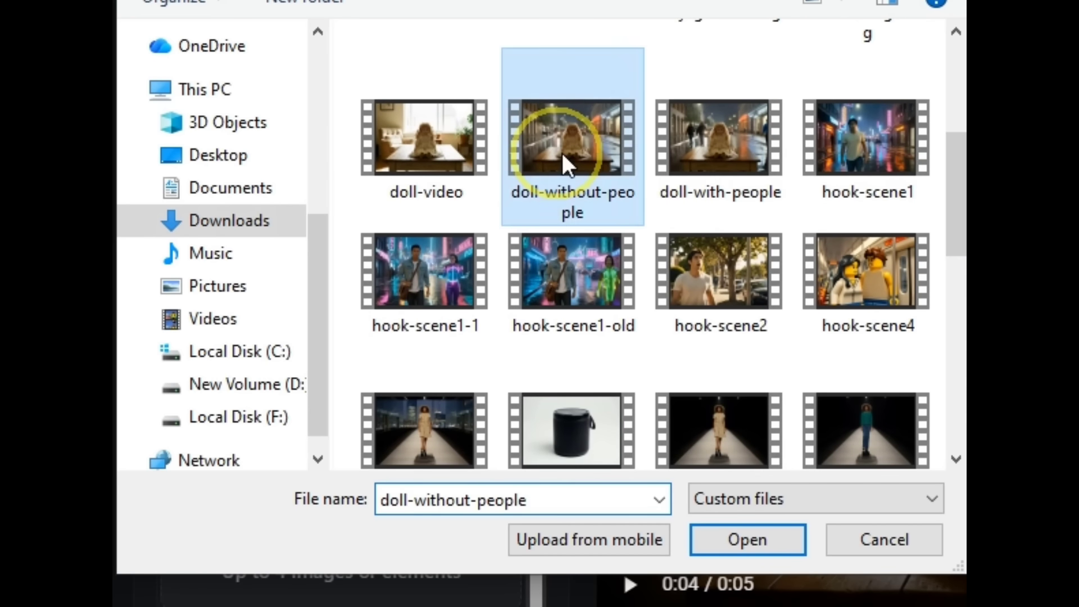
left_click(766, 545)
- Enter the prompt "Add an explosion in the far background." and generate the video
scroll(525, 521, "down", 5)
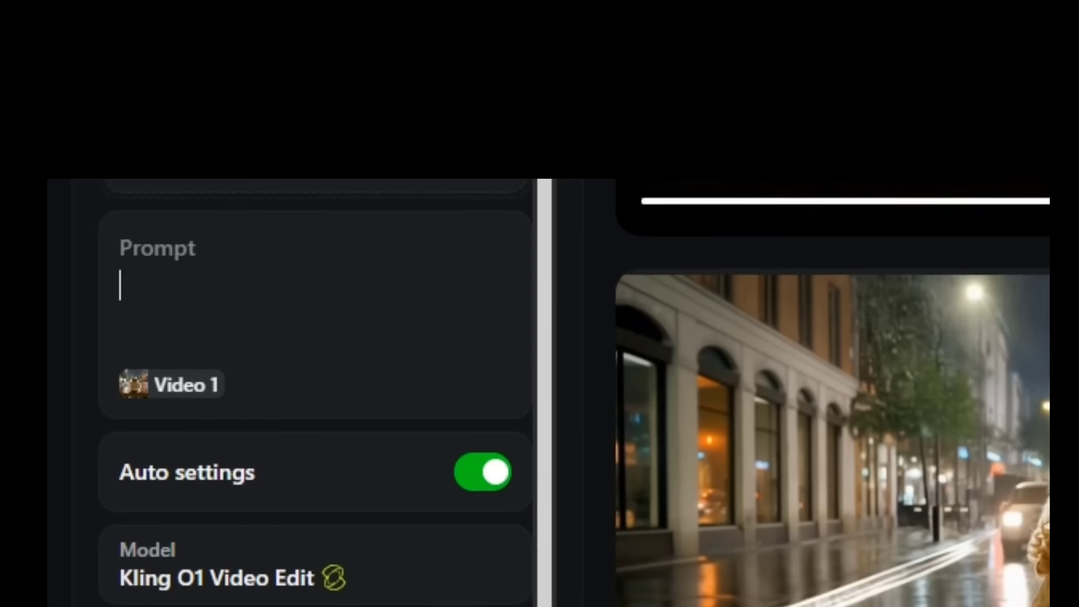
left_click(312, 170)
left_click(238, 112)
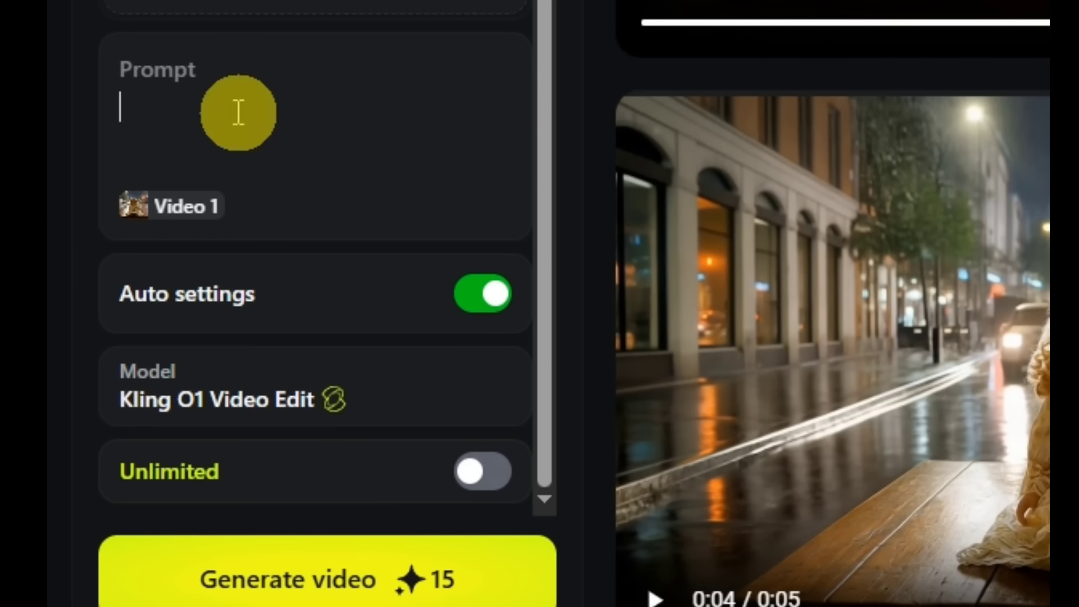
type("Add an explosion in the far background.")
left_click_drag(538, 181, 540, 339)
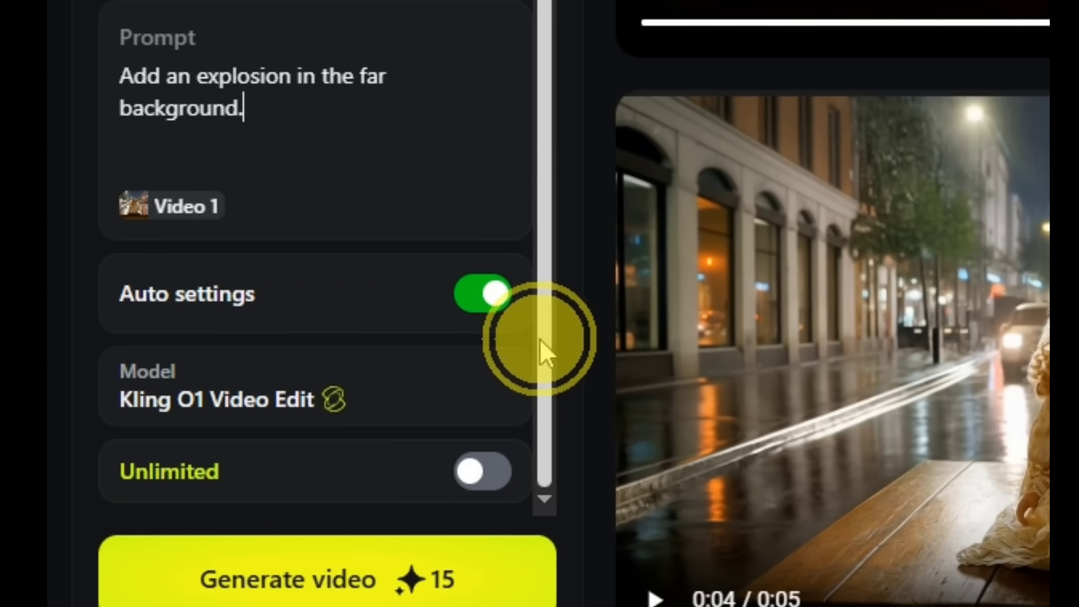
left_click(259, 573)
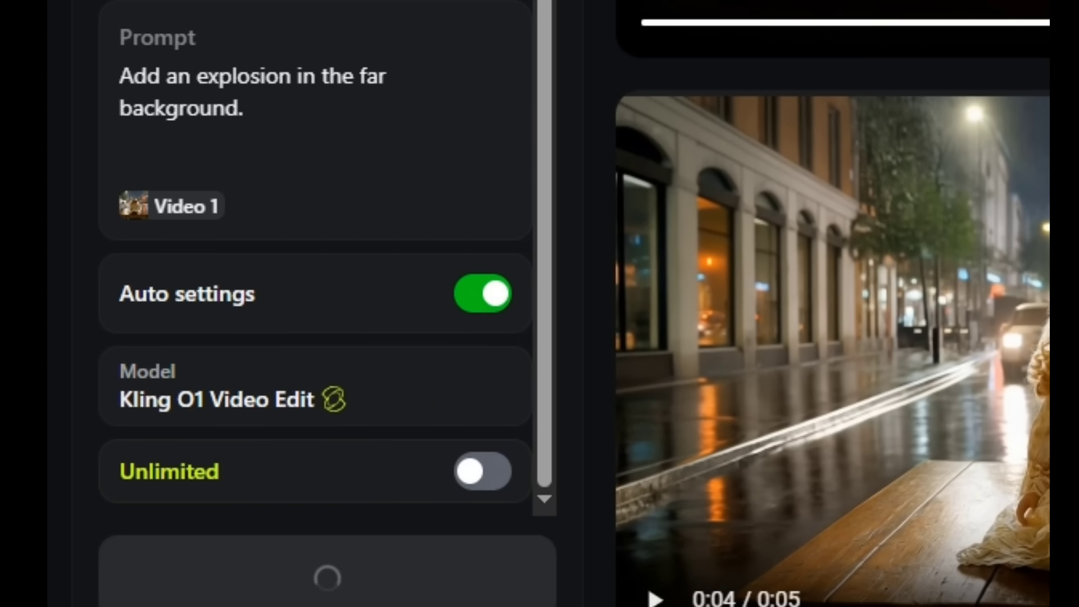
left_click(749, 368)
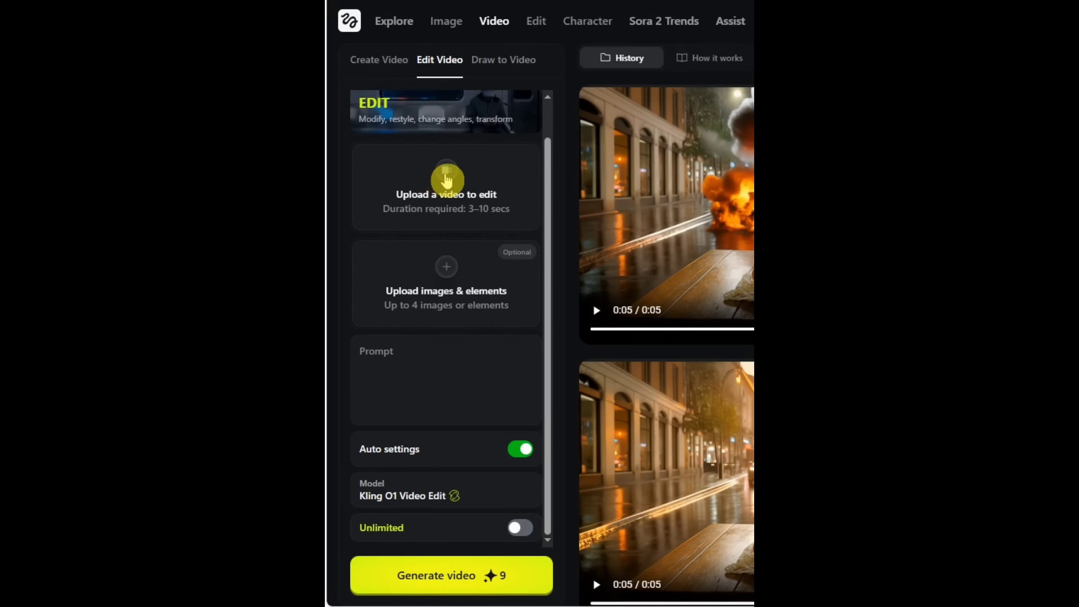
- Upload the doll-without-people clip and generate an edit with the prompt "Remove the main subject from the scene entirely."
left_click(446, 175)
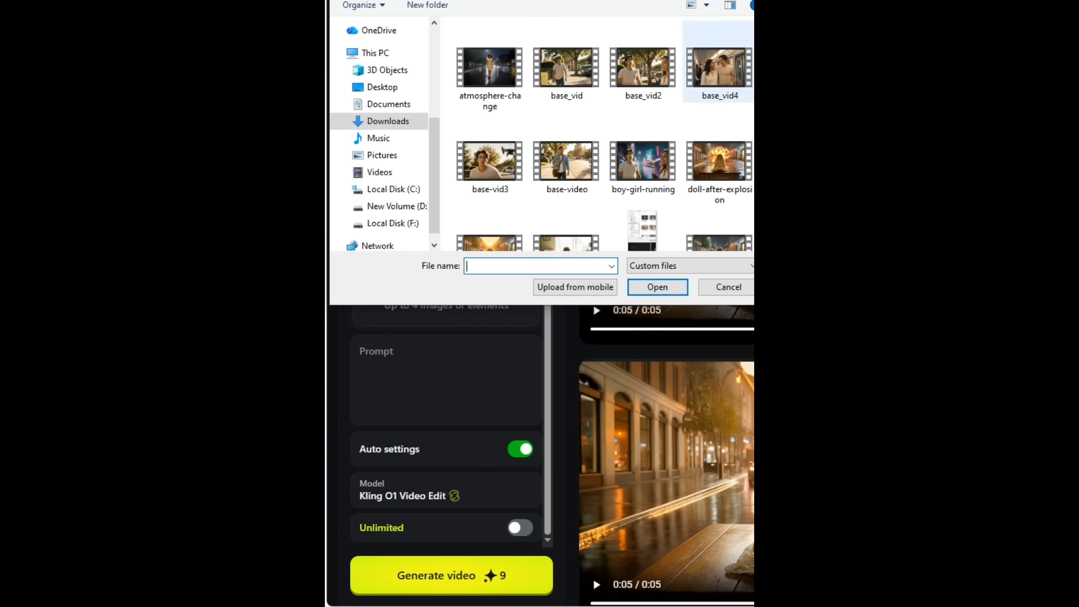
scroll(618, 70, "down", 5)
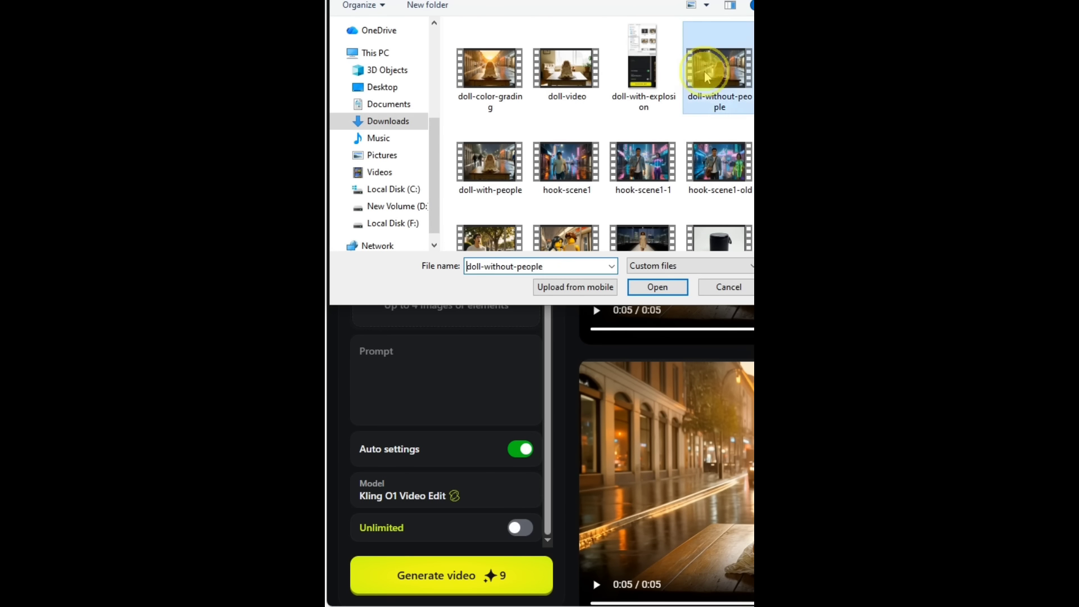
left_click(683, 287)
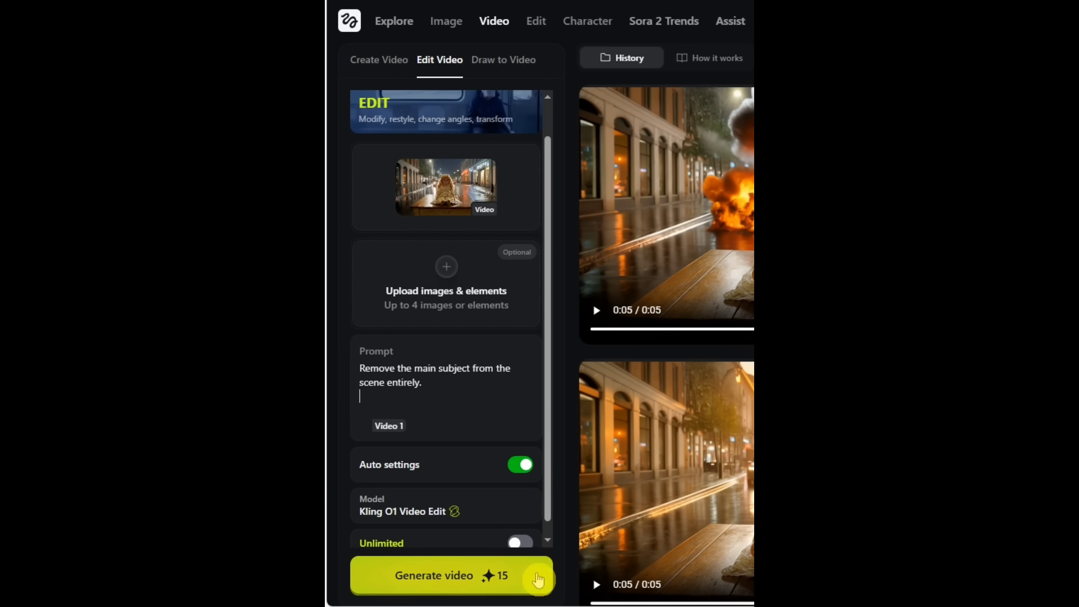
scroll(548, 532, "down", 1)
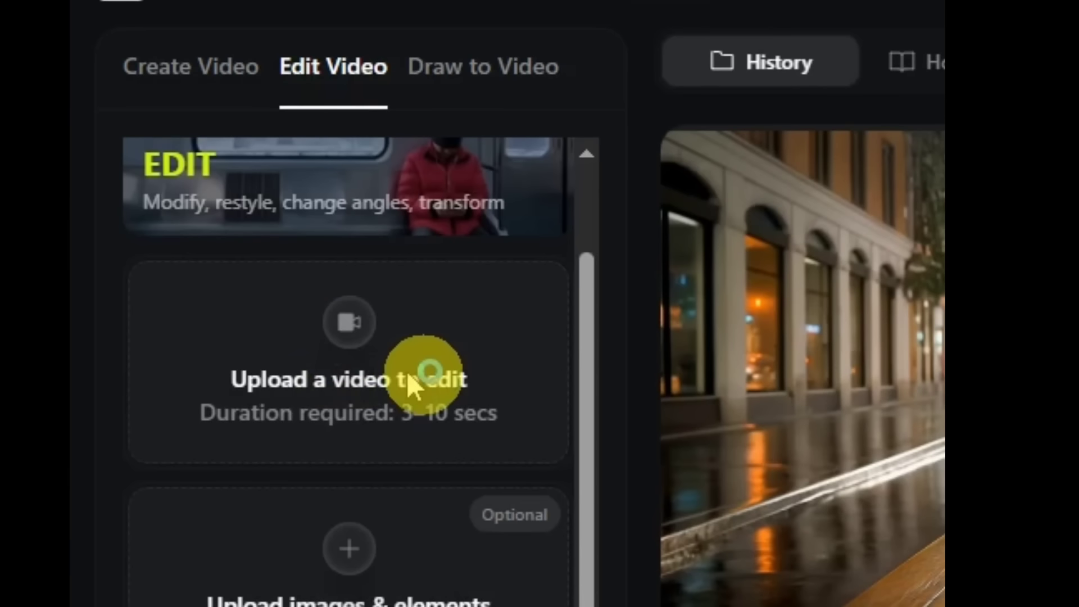
- Upload the doll-color-grading clip and generate an edit with the prompt "Add fireworks in the distance with realistic lighting."
left_click(385, 416)
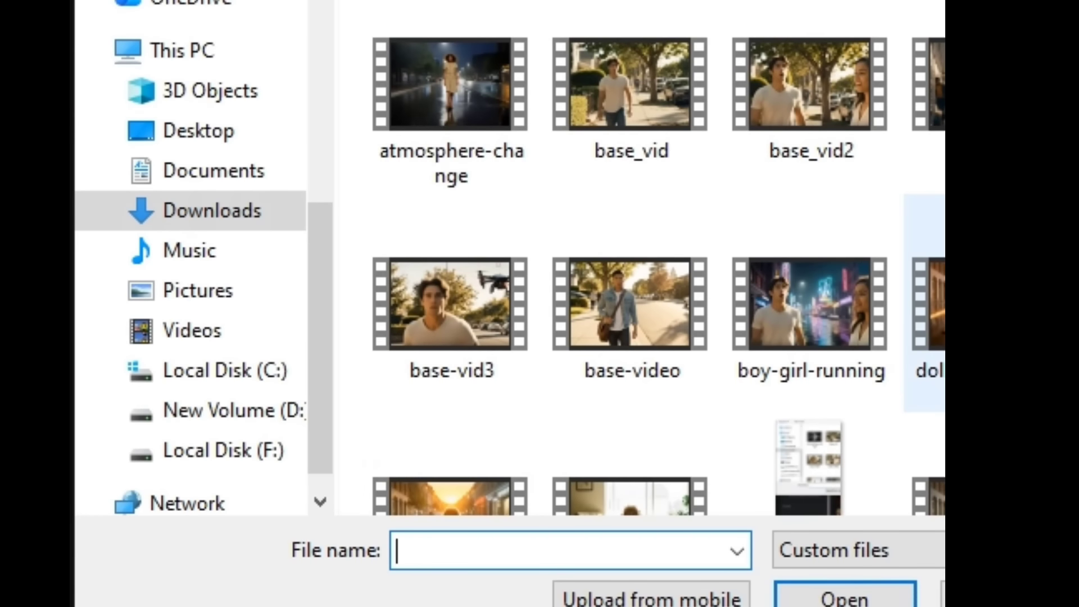
scroll(452, 267, "down", 4)
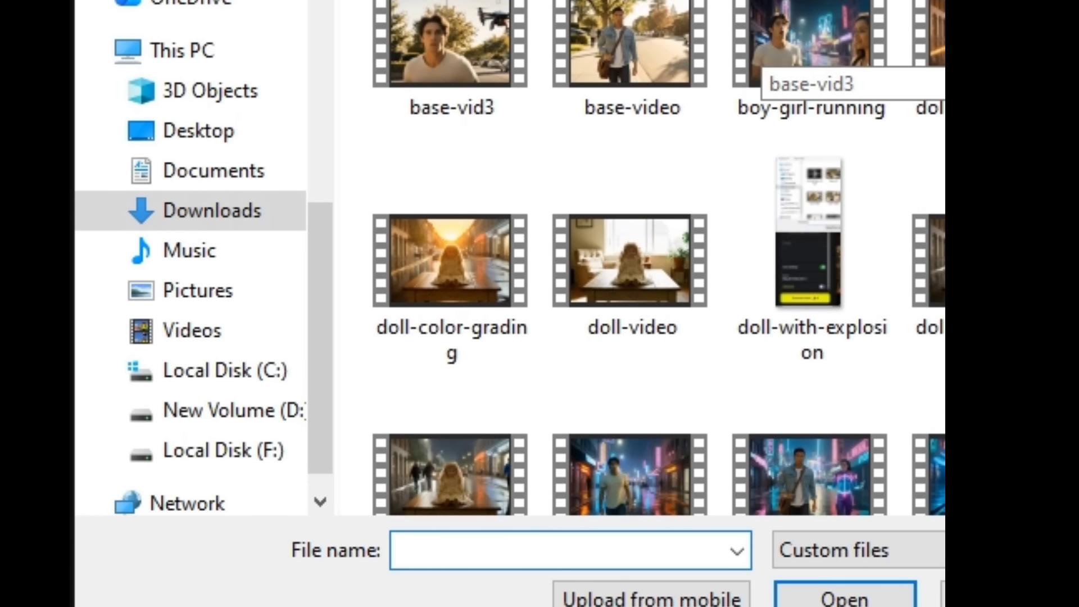
left_click(453, 267)
left_click(897, 599)
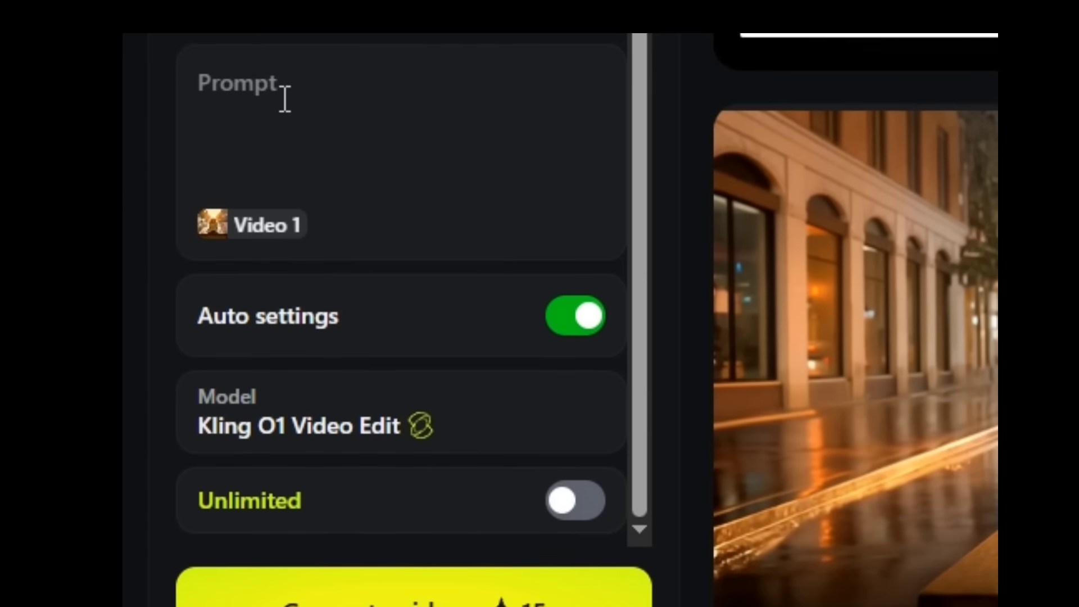
type("Add fireworks in the distance with realistic lighting.")
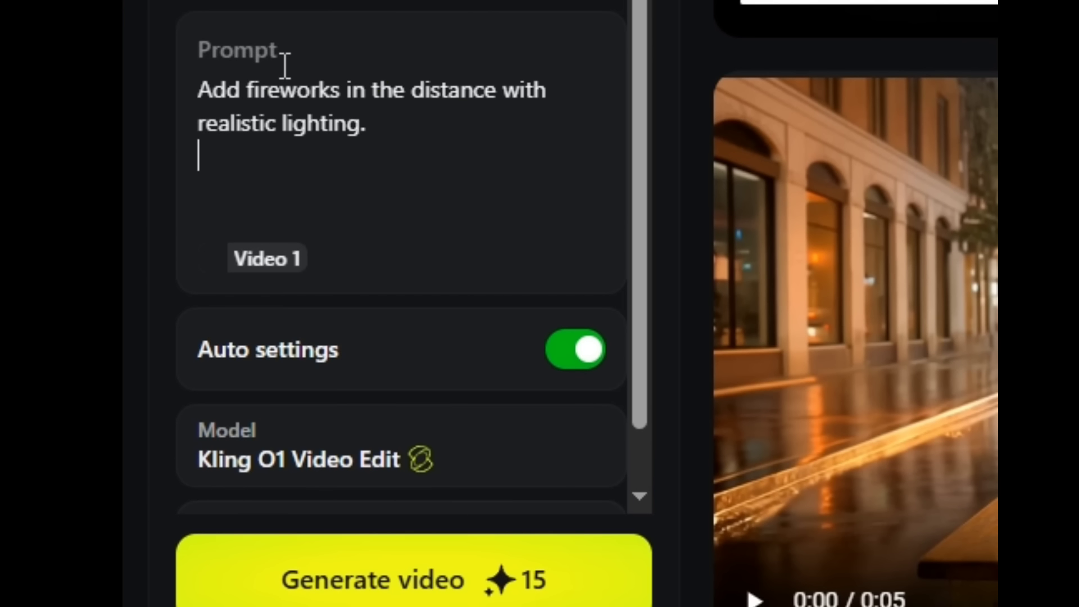
left_click(477, 588)
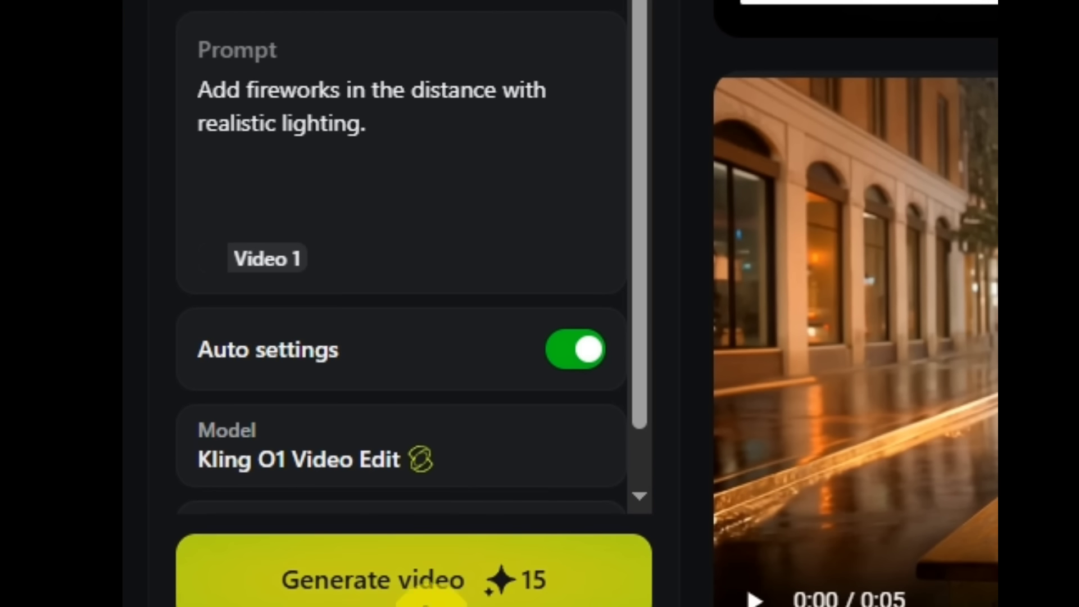